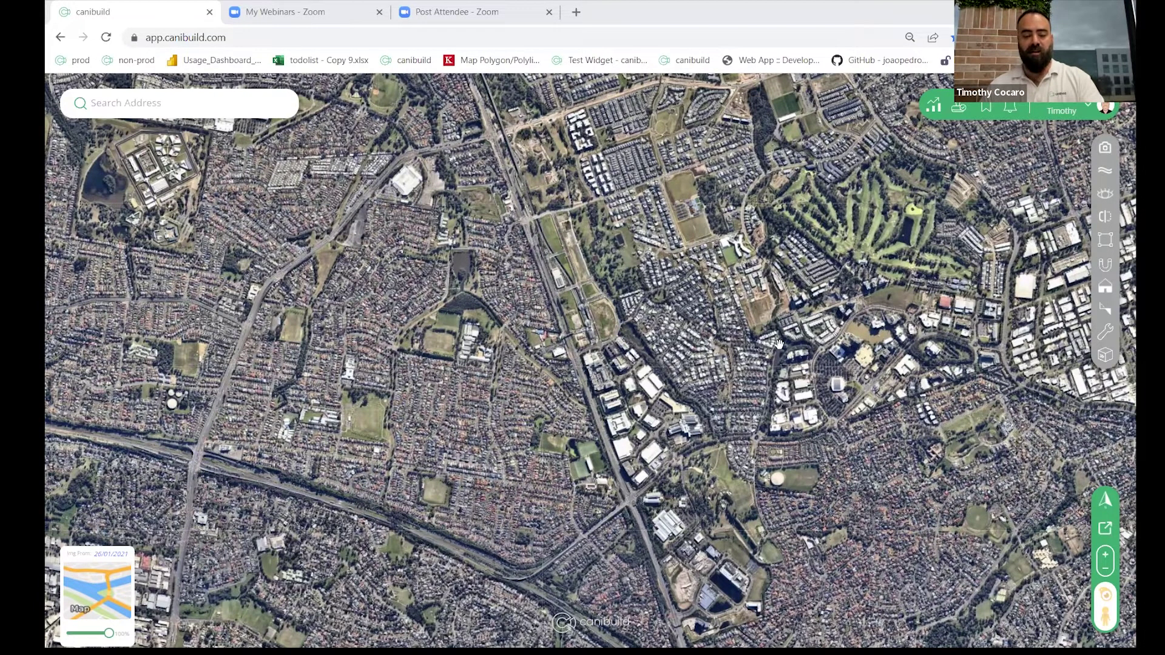
# Step: Paste the property address, load the first suggestion and collapse its property card
pyautogui.click(204, 104)
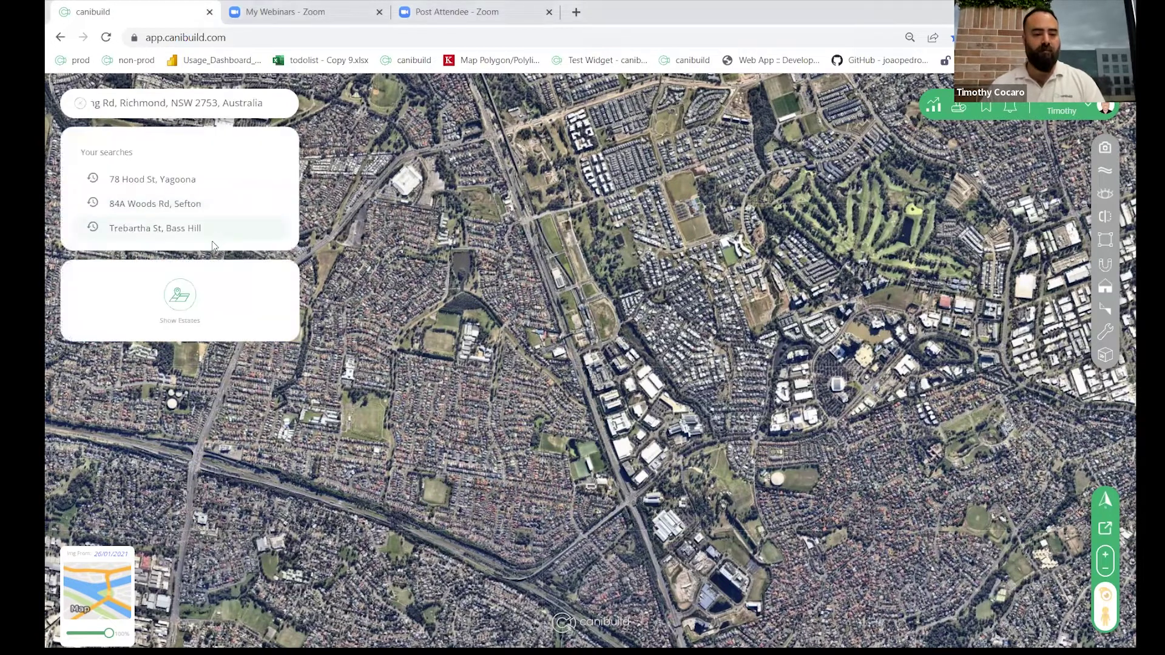
pyautogui.click(186, 185)
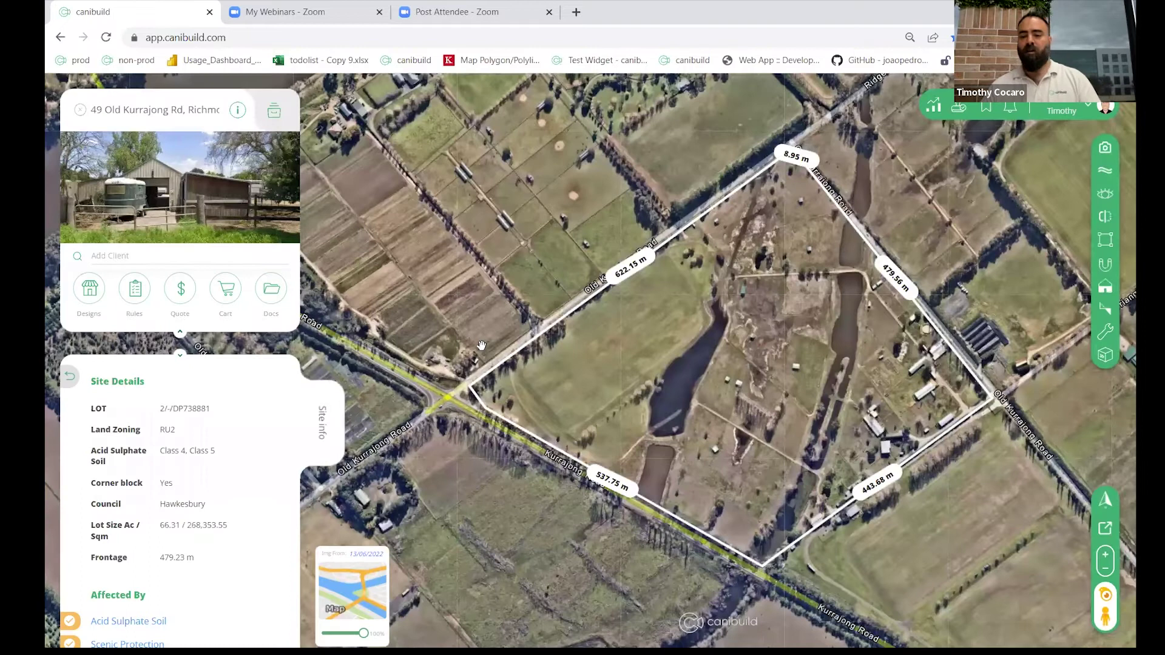
pyautogui.click(178, 335)
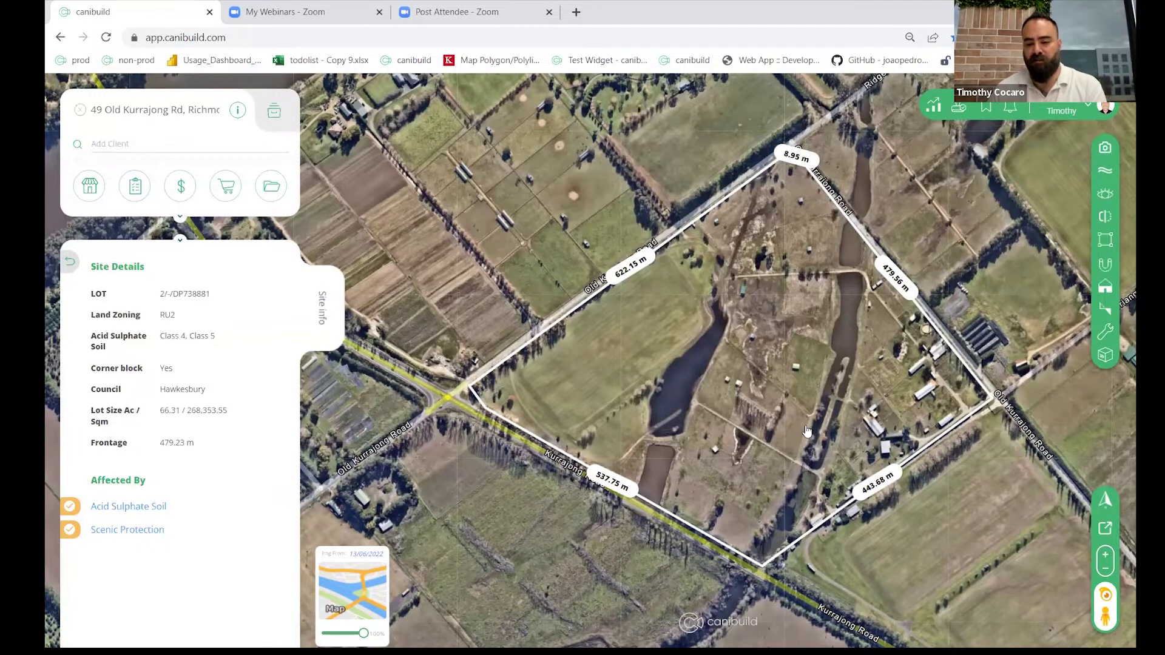
# Step: Zoom and pan the map onto the fenced paddock with its tree markers
pyautogui.scroll(2, 807, 431)
pyautogui.scroll(1, 898, 480)
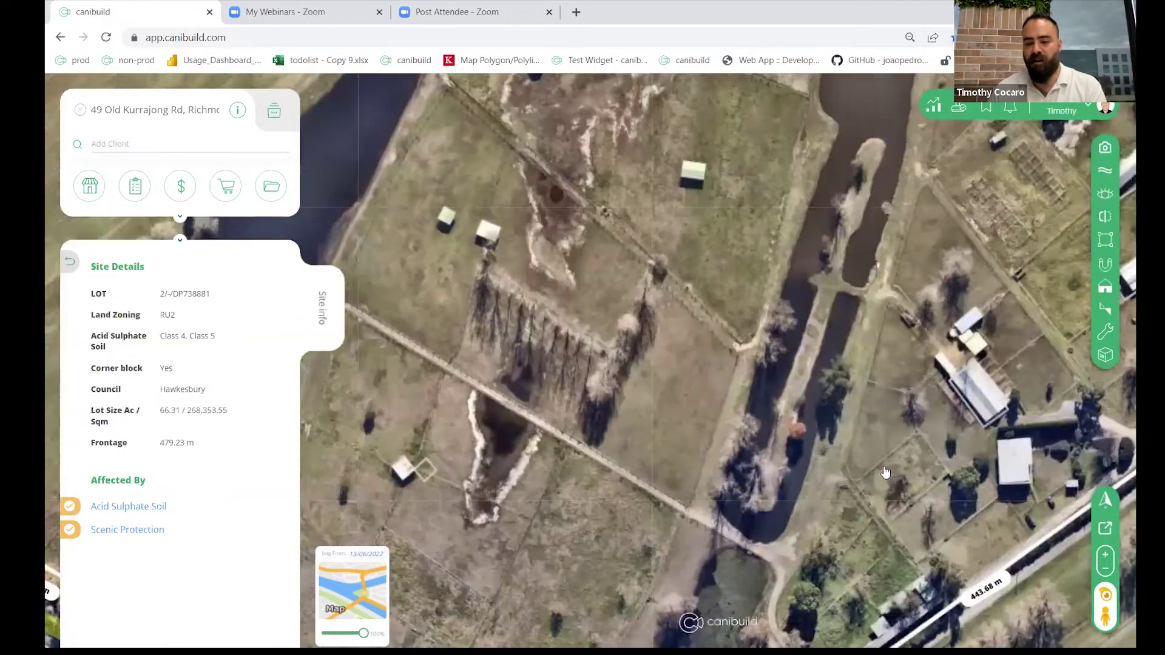
pyautogui.moveTo(877, 475); pyautogui.dragTo(707, 430)
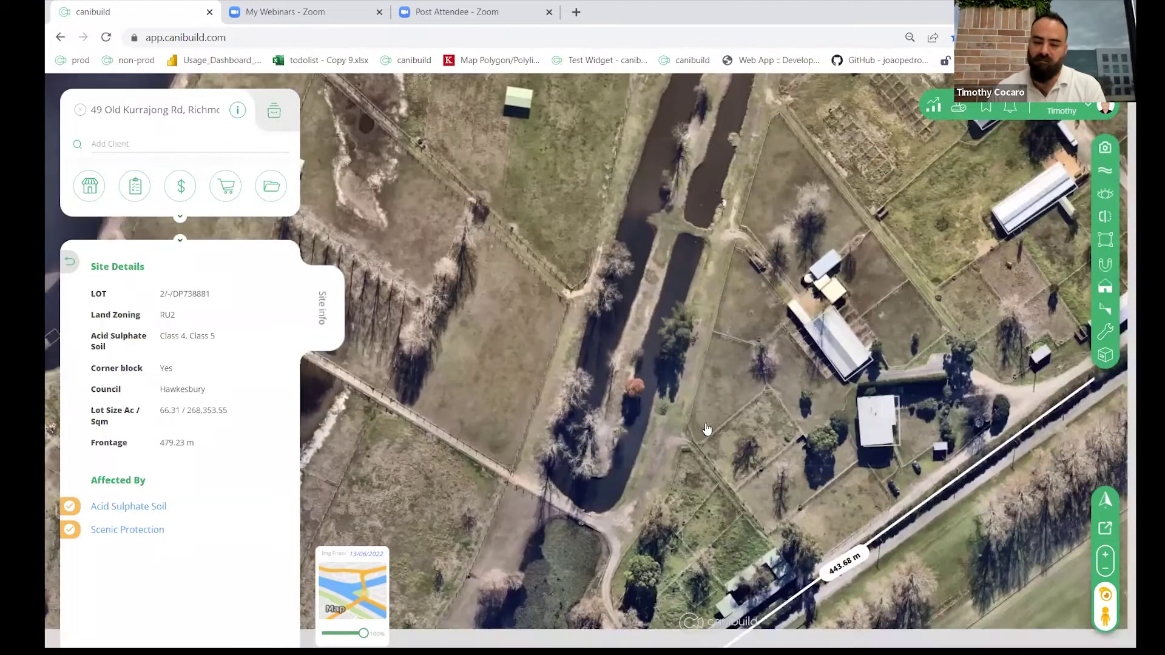
pyautogui.scroll(1, 767, 434)
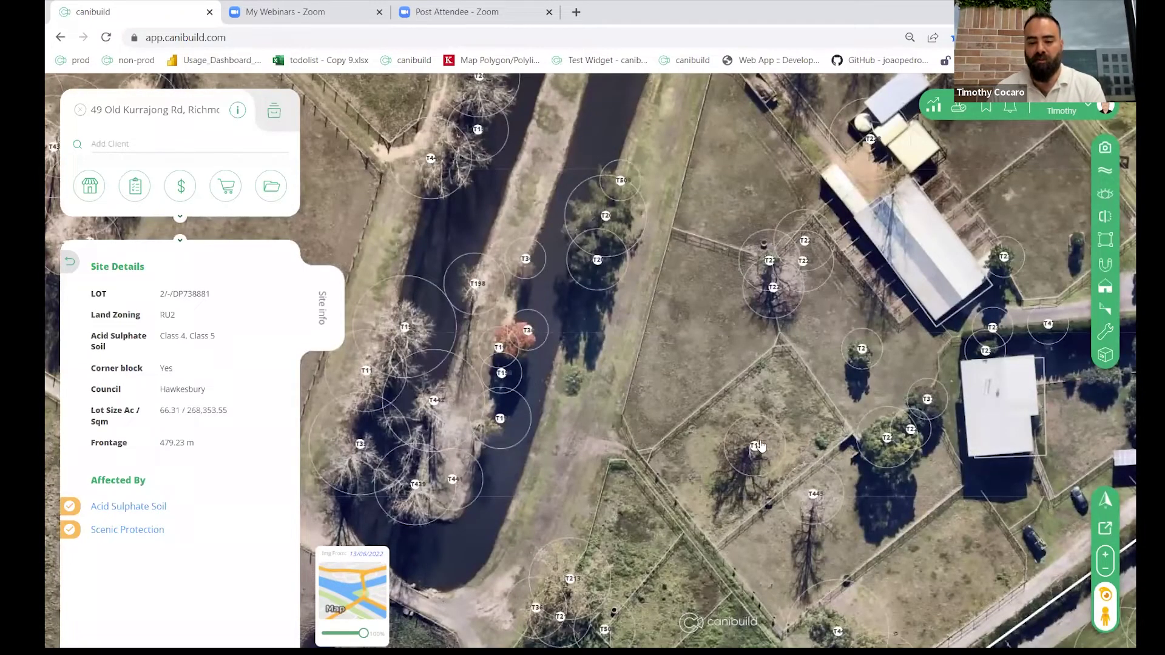
pyautogui.scroll(2, 759, 435)
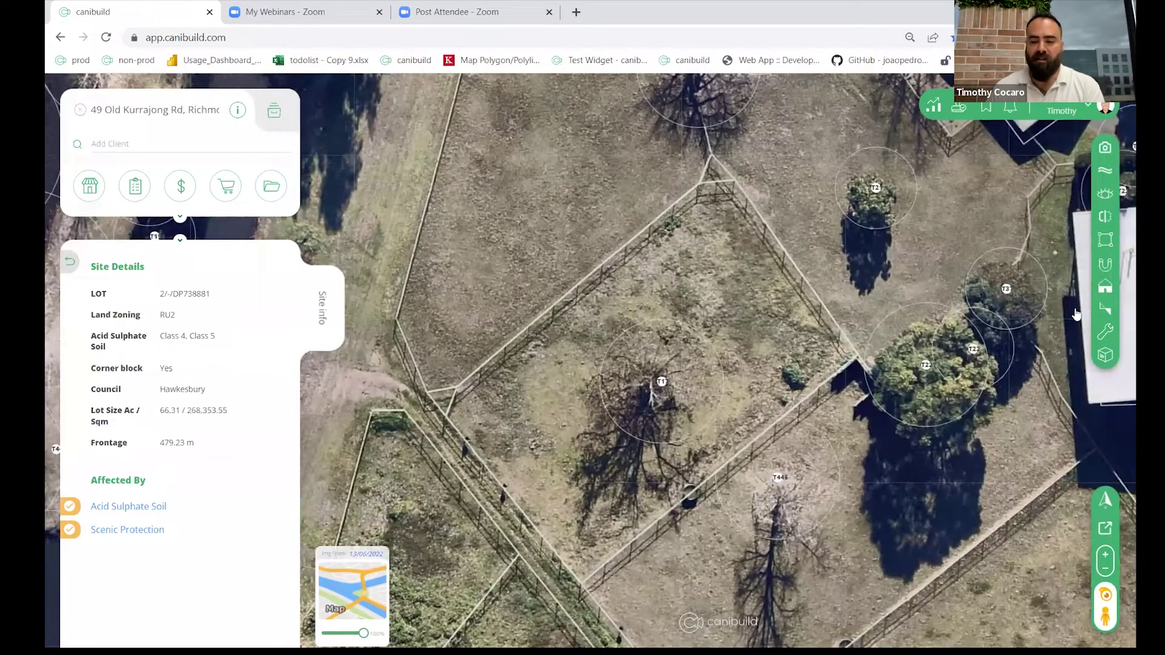
# Step: Reveal the lot management wrench's Draw lot options: Inputing values or Clicking on map
pyautogui.moveTo(1106, 341)
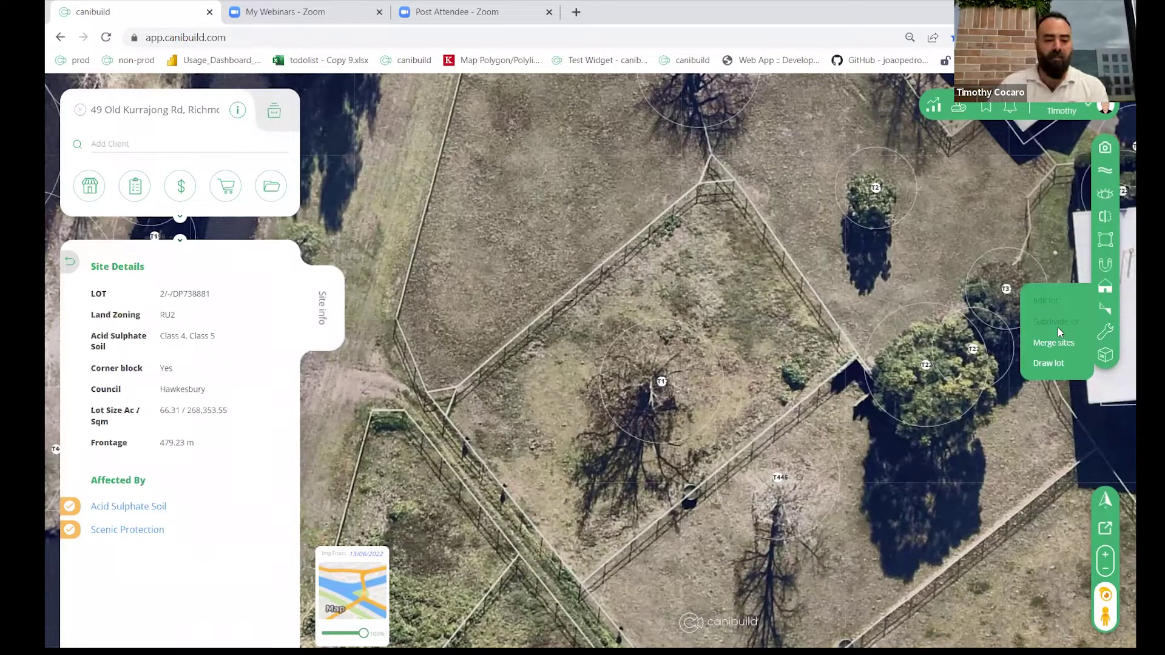
pyautogui.moveTo(1058, 368)
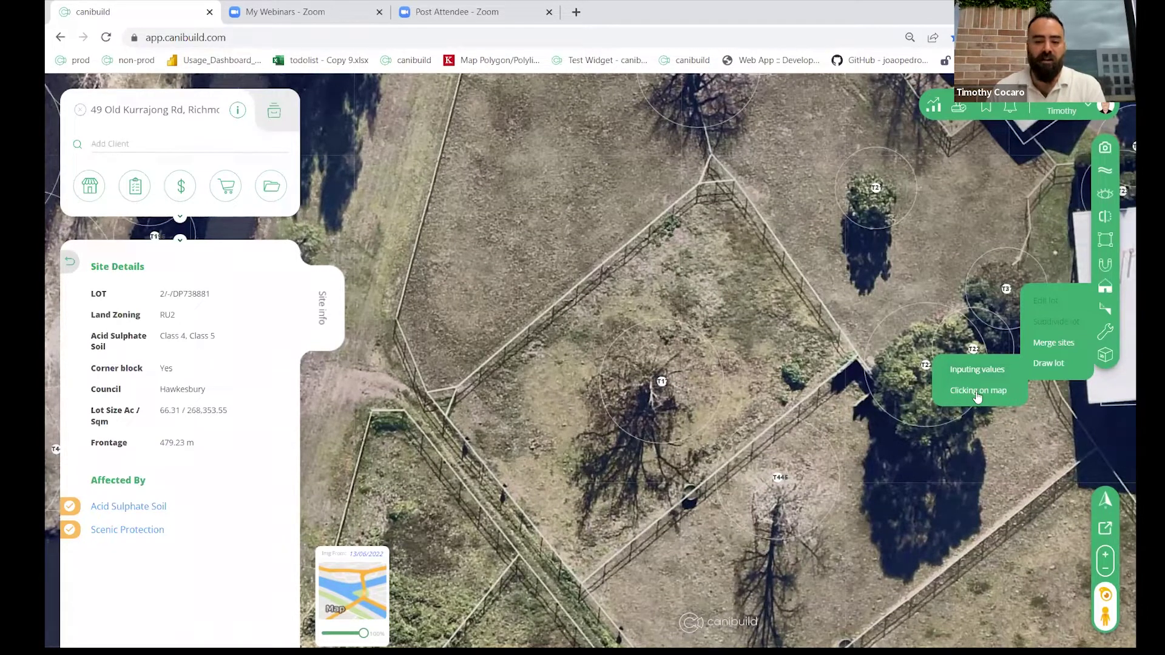
# Step: Trace a lot by clicking the paddock's four fence corners, closing back at the start
pyautogui.click(976, 393)
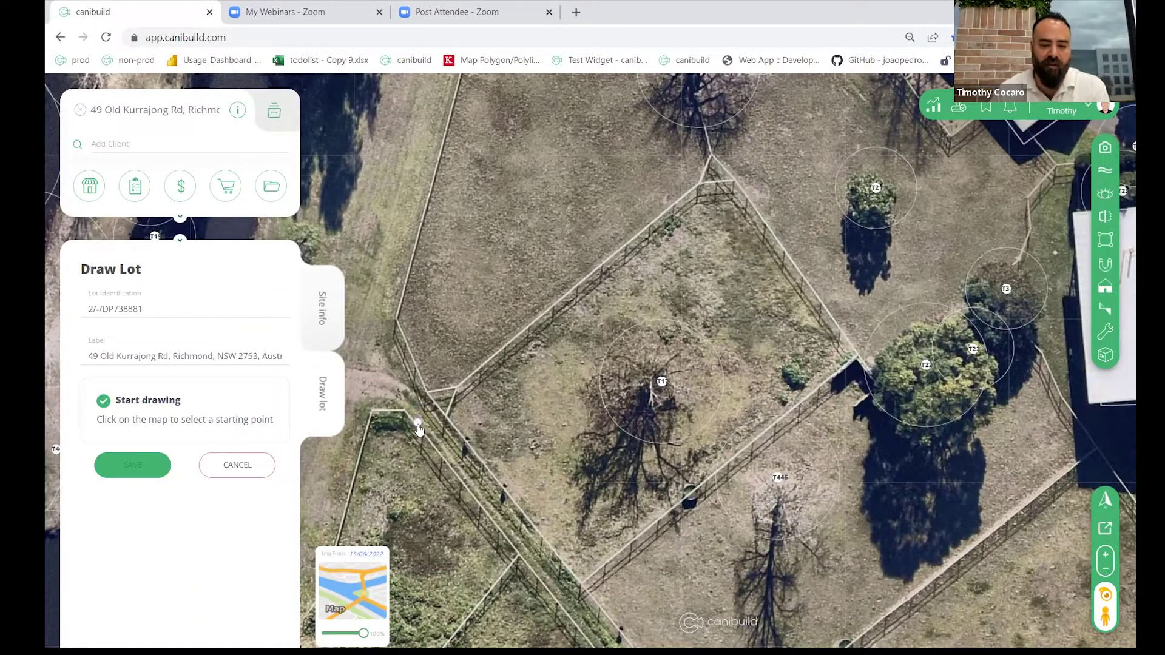
pyautogui.click(434, 411)
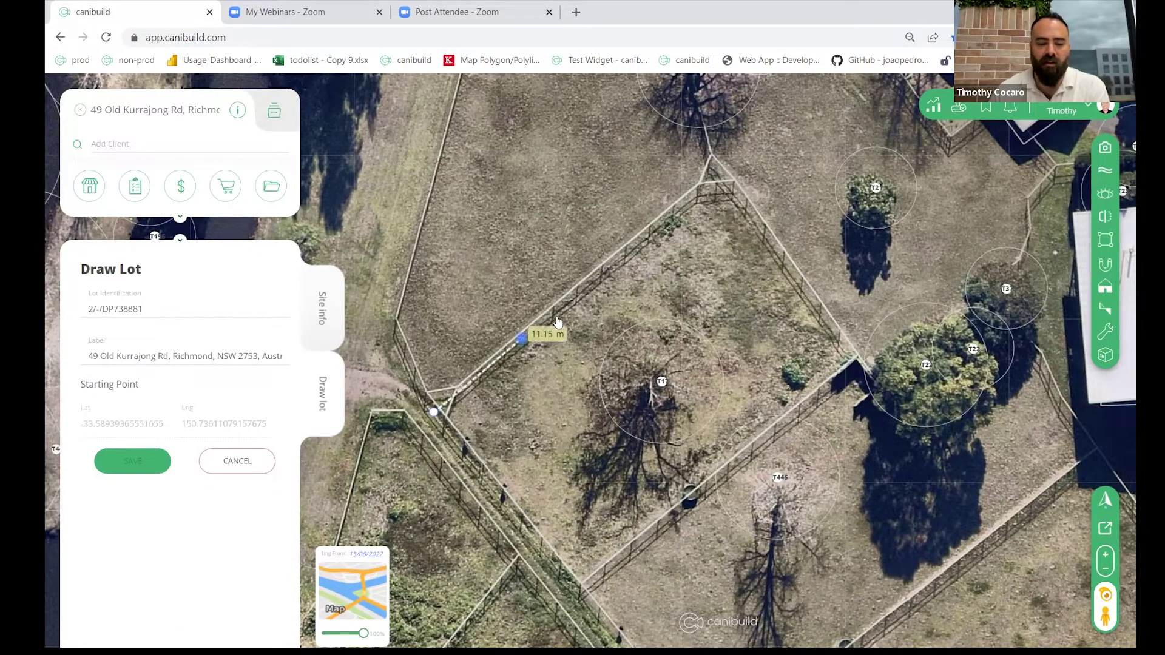
pyautogui.click(716, 177)
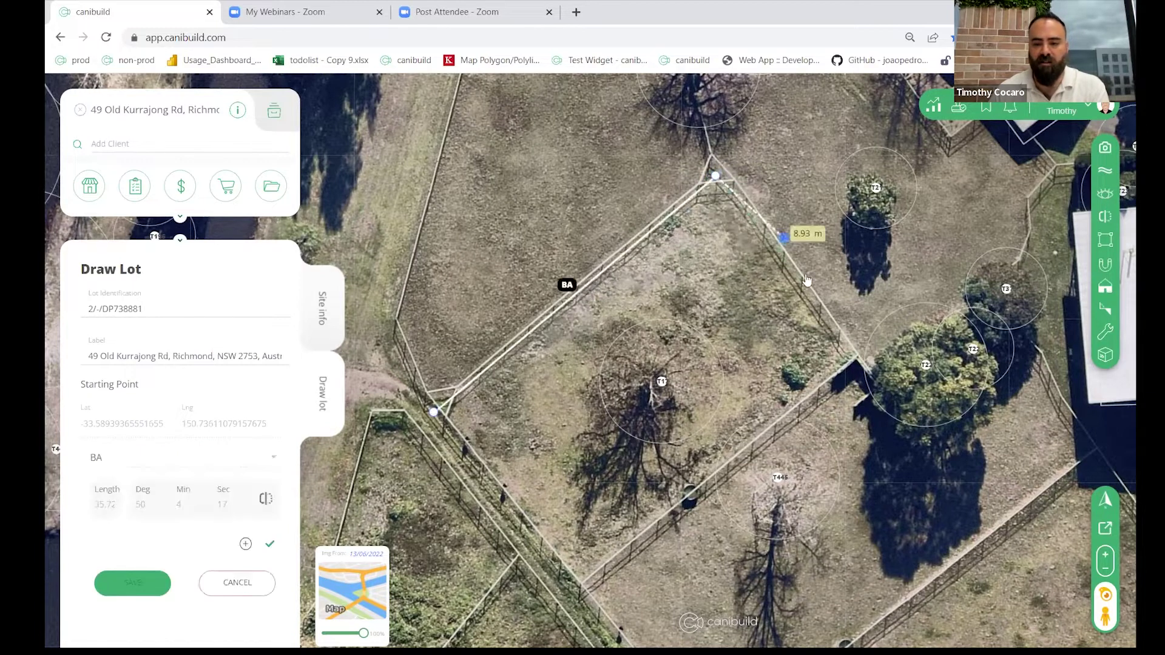
pyautogui.click(861, 354)
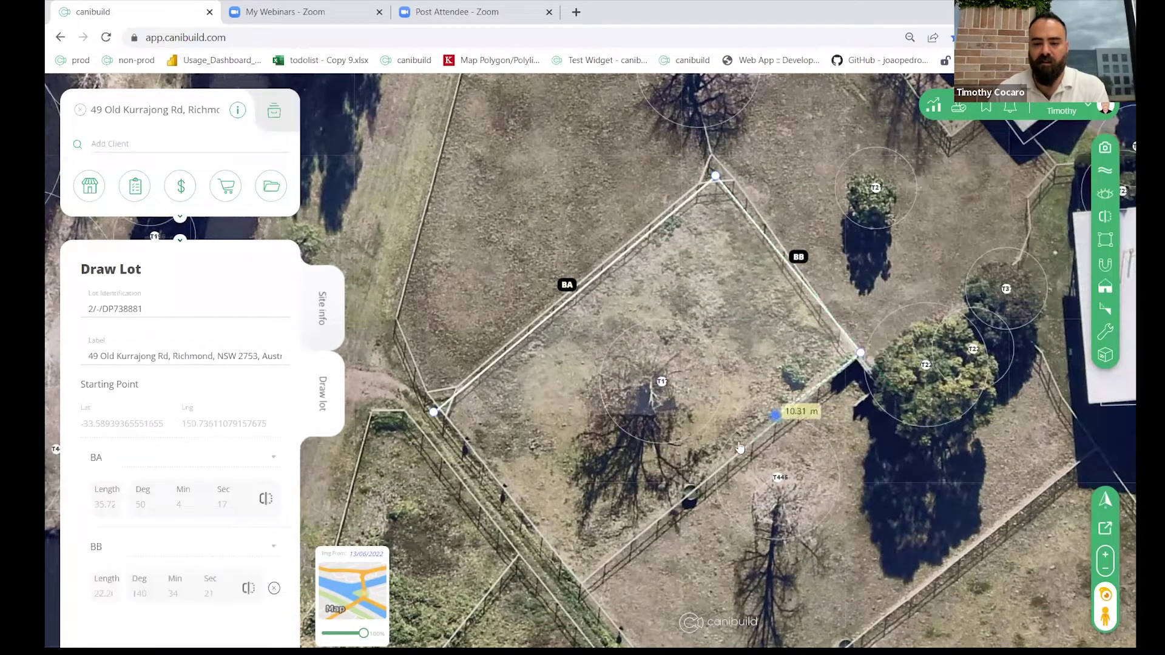
pyautogui.click(571, 570)
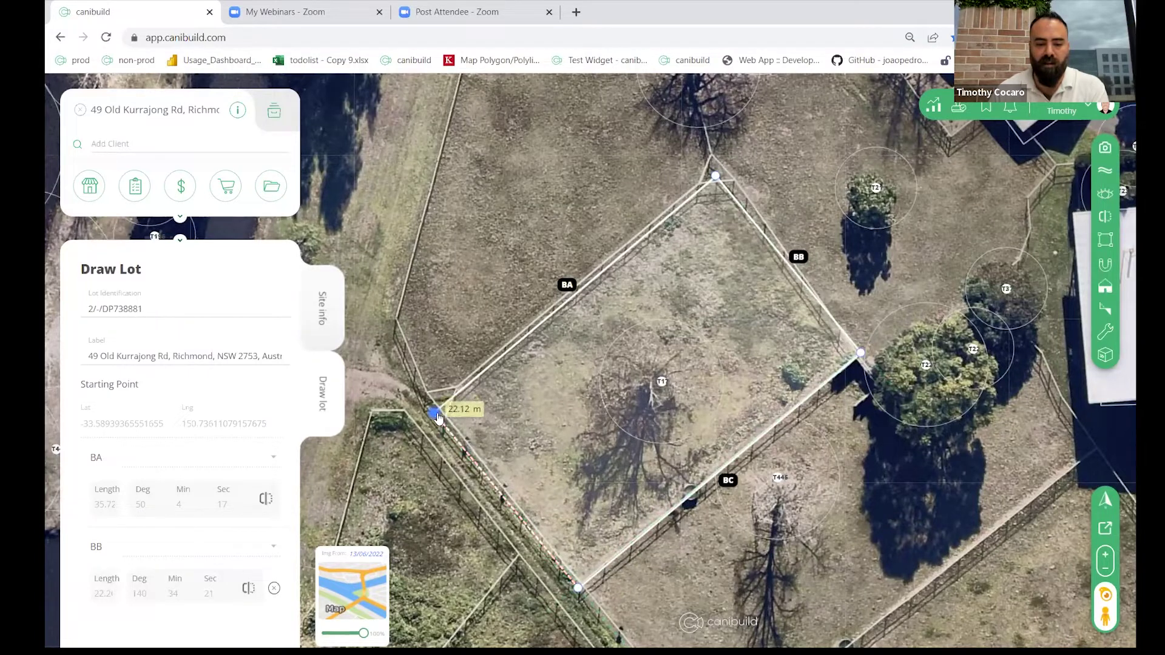
pyautogui.click(435, 415)
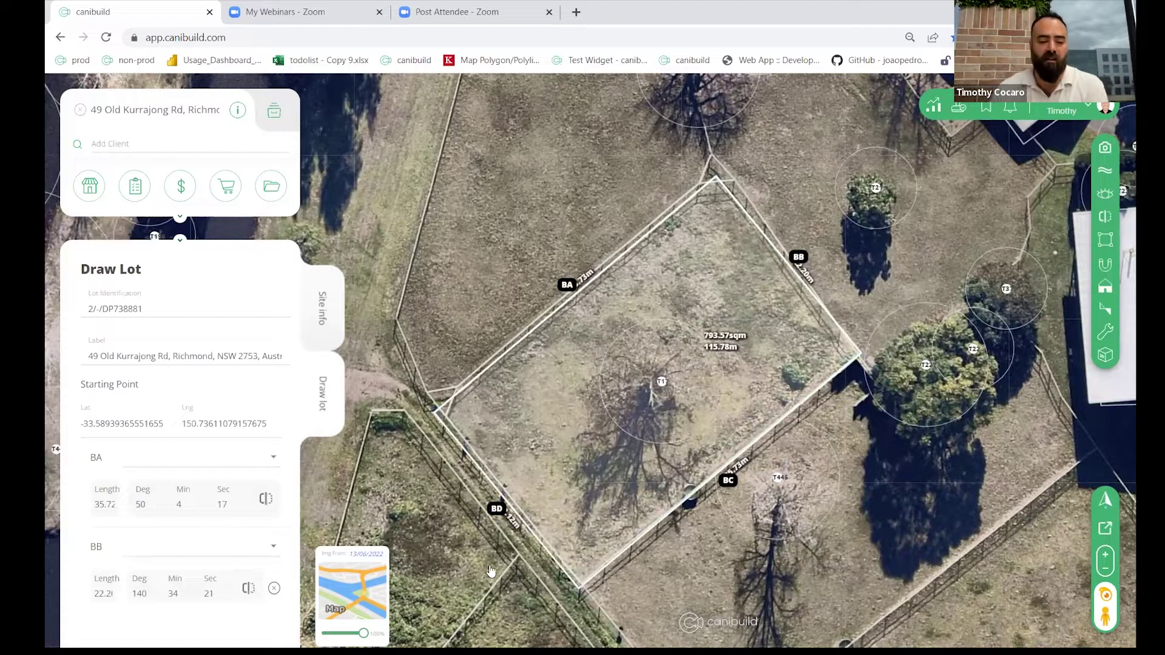
# Step: Switch to the plain map background and scroll the Draw lot panel to review edge bearings
pyautogui.click(369, 588)
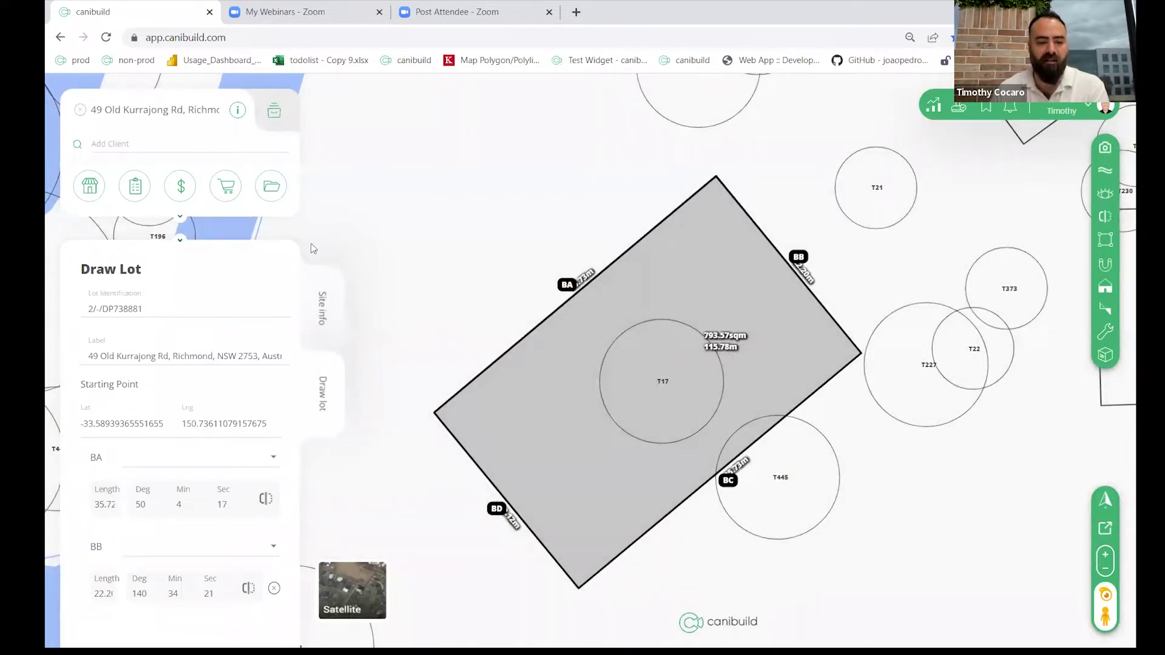
pyautogui.scroll(-3, 171, 360)
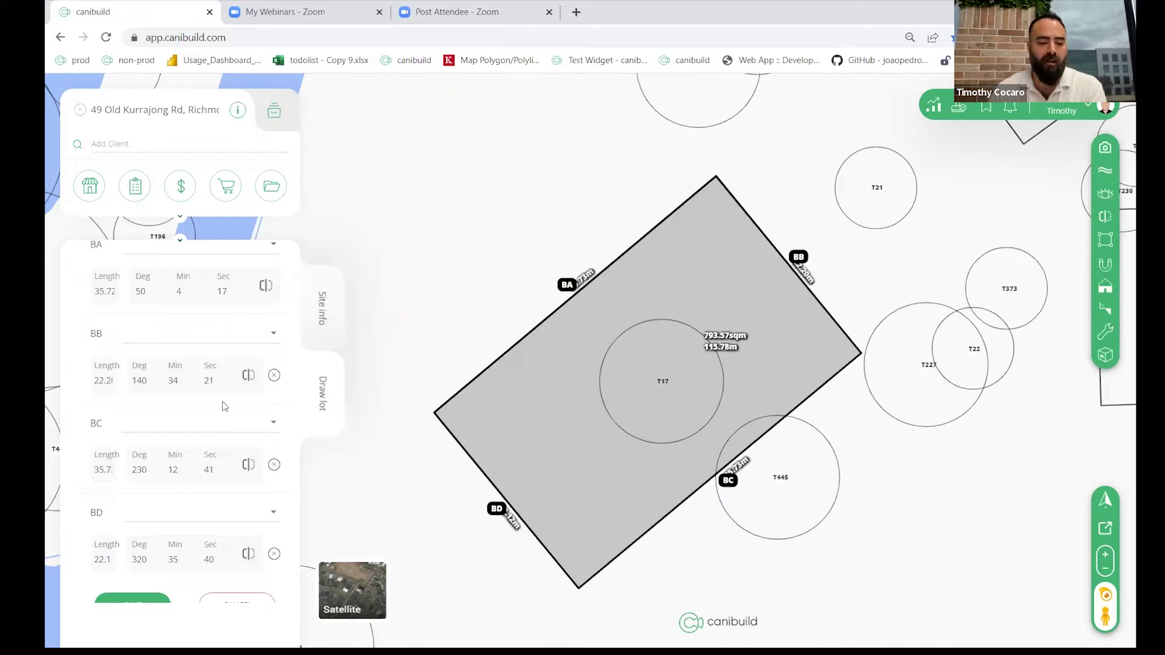
pyautogui.scroll(-1, 181, 351)
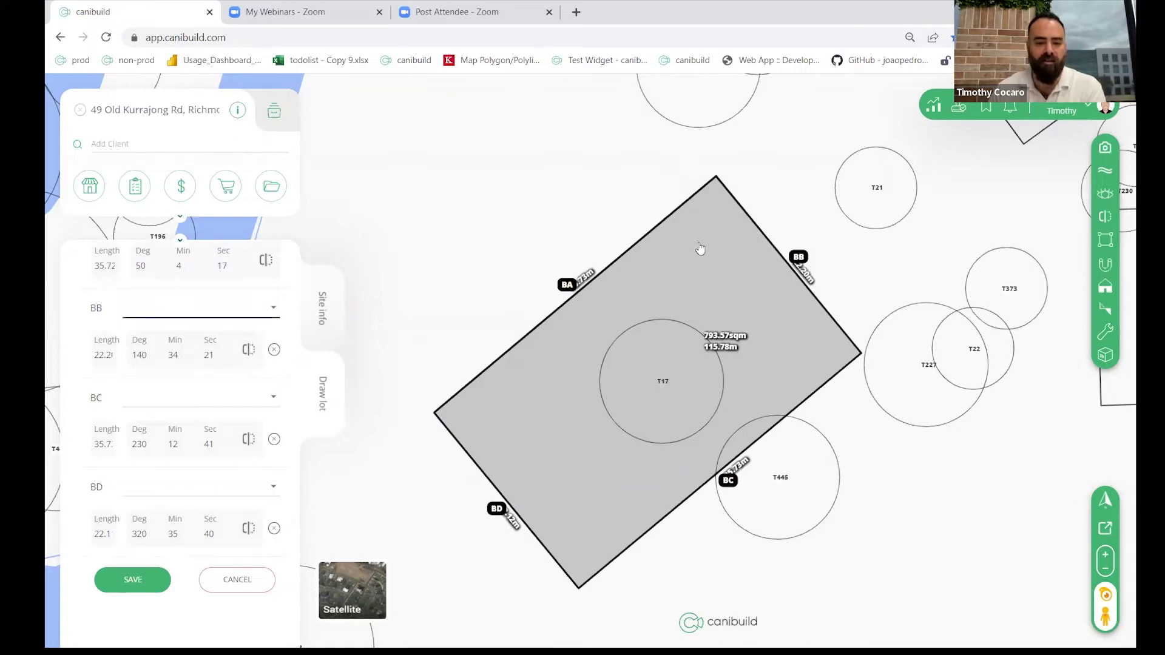
# Step: Drag the lot's top vertex slightly so BA reads 35.68 at 49°57'31" and 794.31 sqm
pyautogui.click(694, 291)
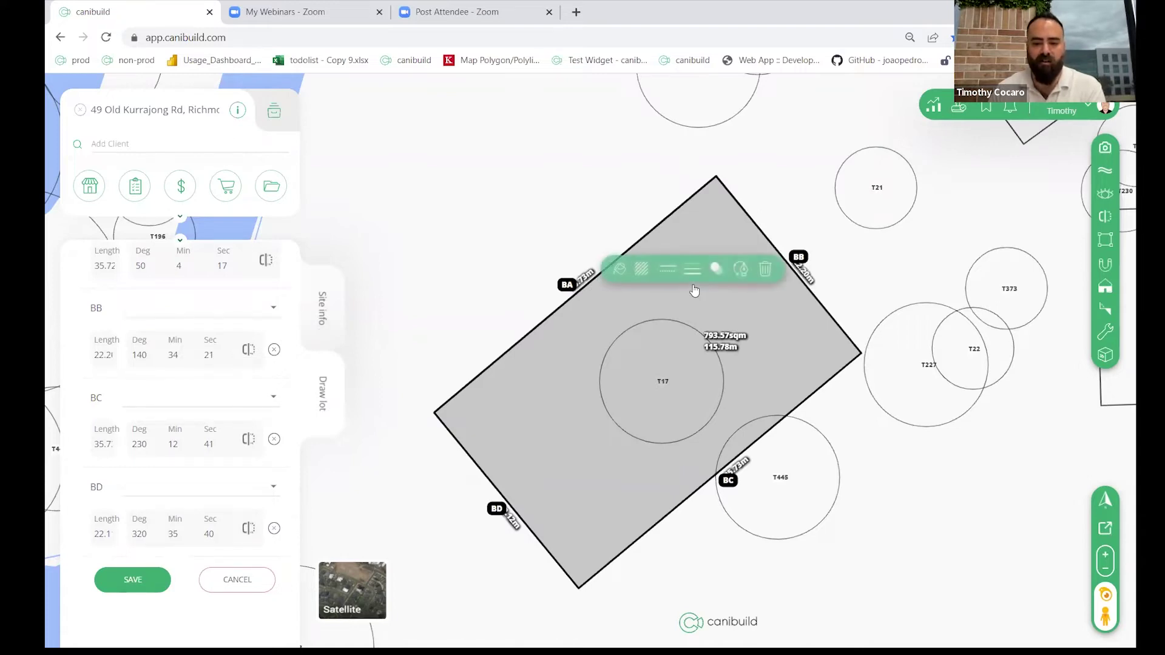
pyautogui.click(744, 274)
pyautogui.moveTo(716, 177); pyautogui.dragTo(715, 176)
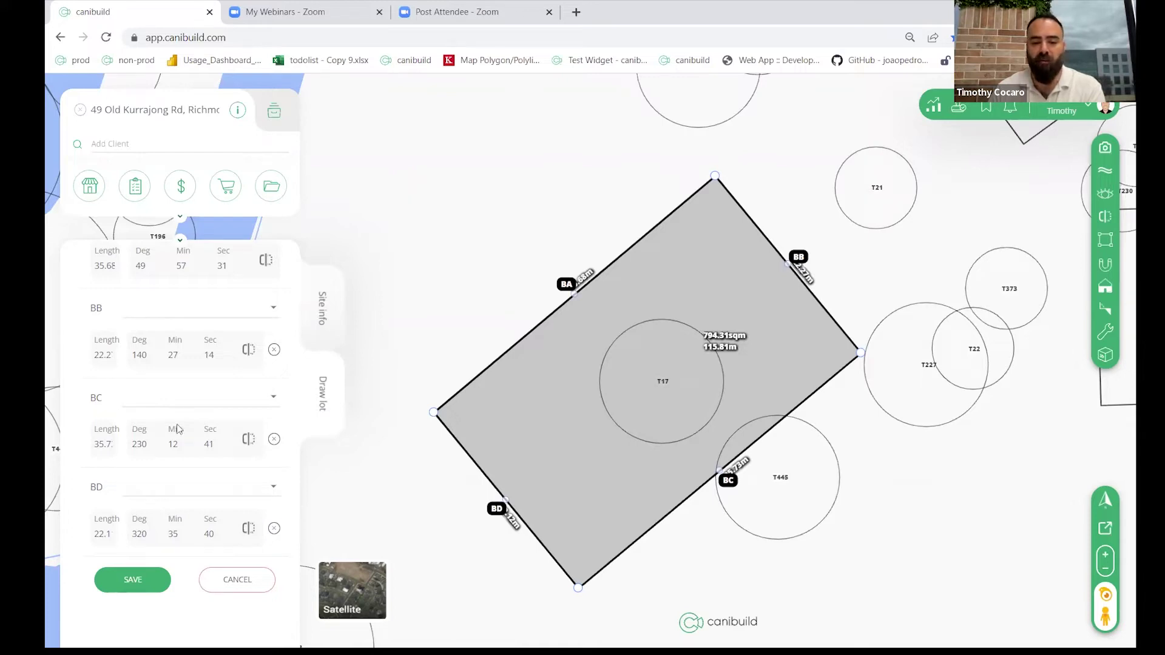
pyautogui.scroll(2, 178, 429)
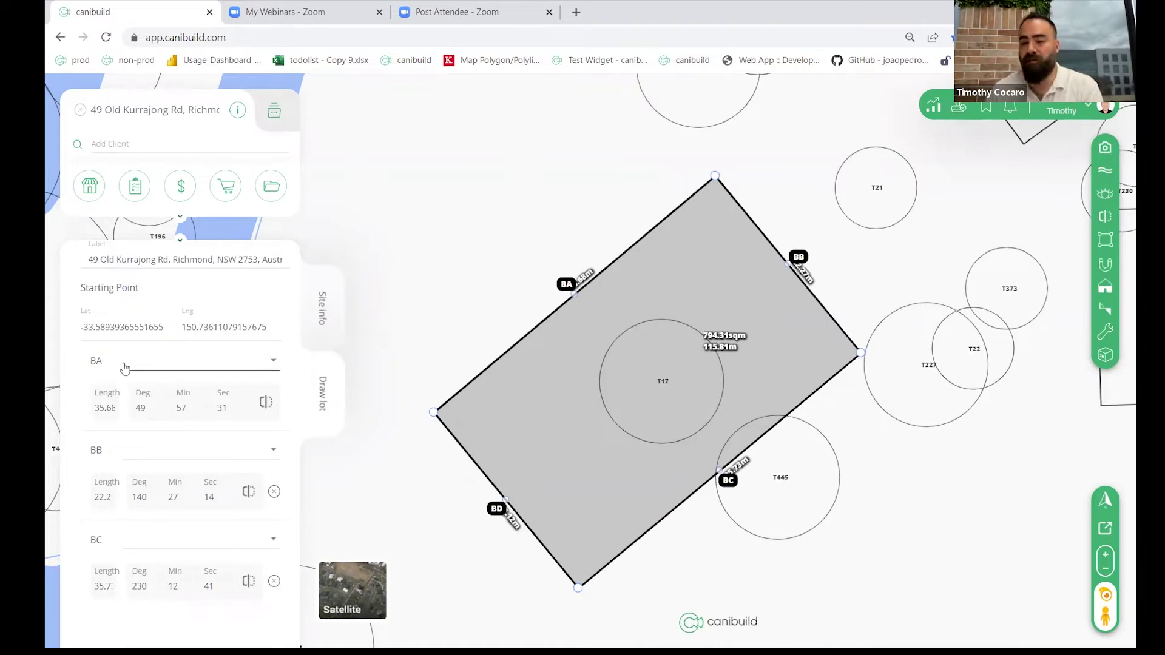
# Step: Set edge BB as the Frontage boundary
pyautogui.click(203, 364)
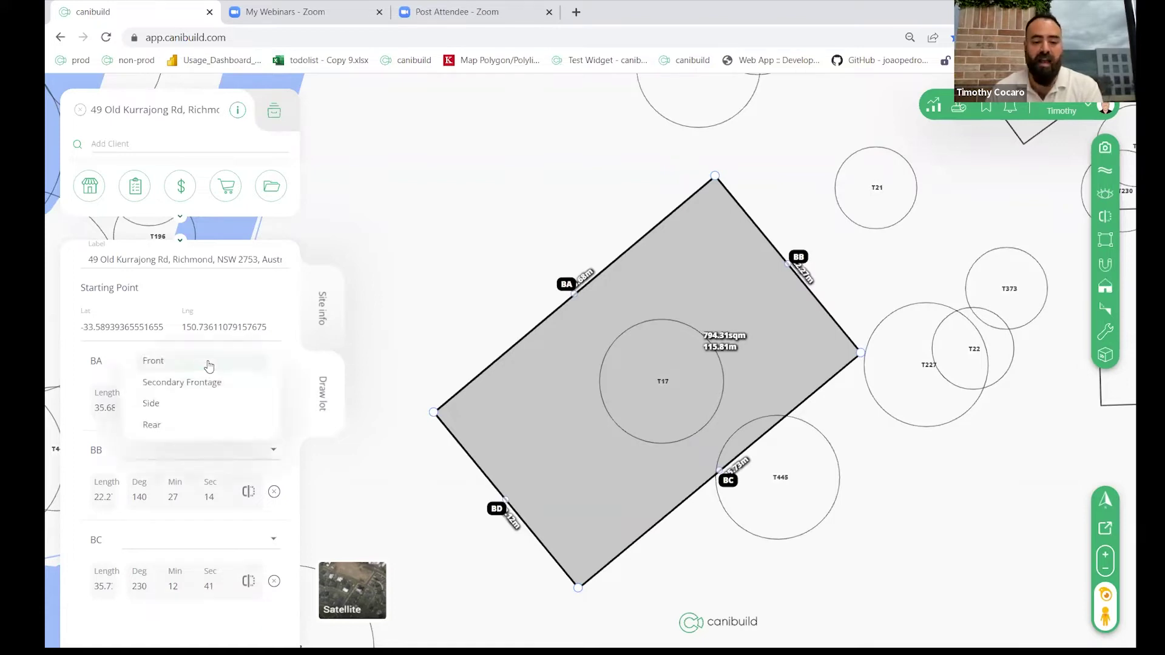
pyautogui.click(209, 364)
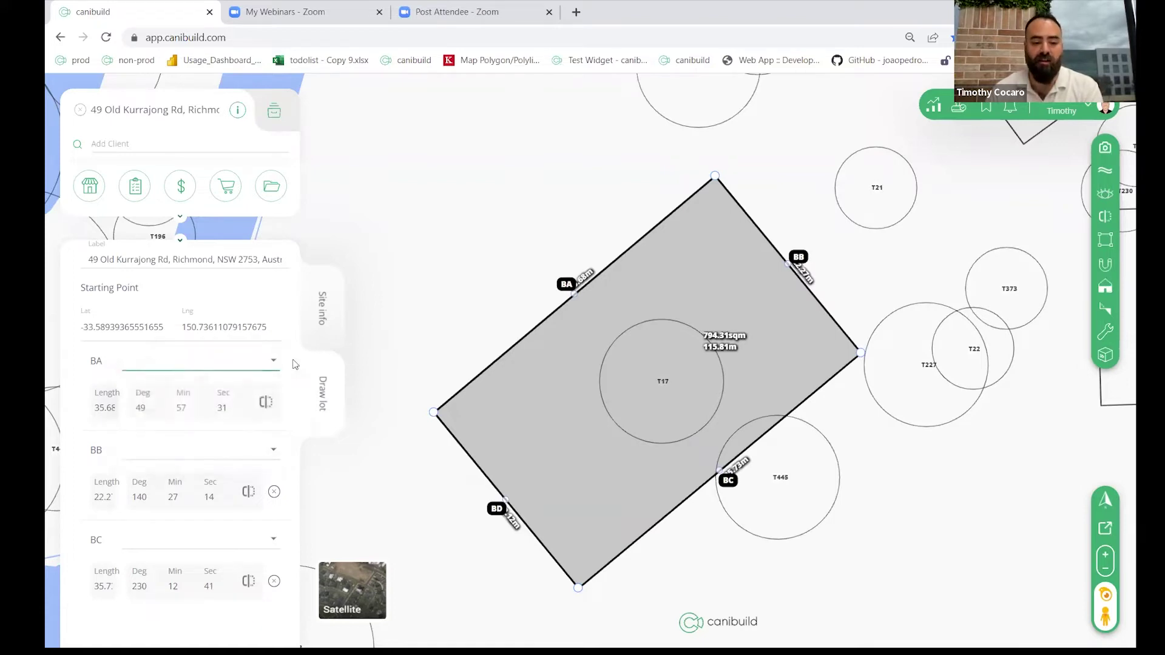
pyautogui.click(799, 260)
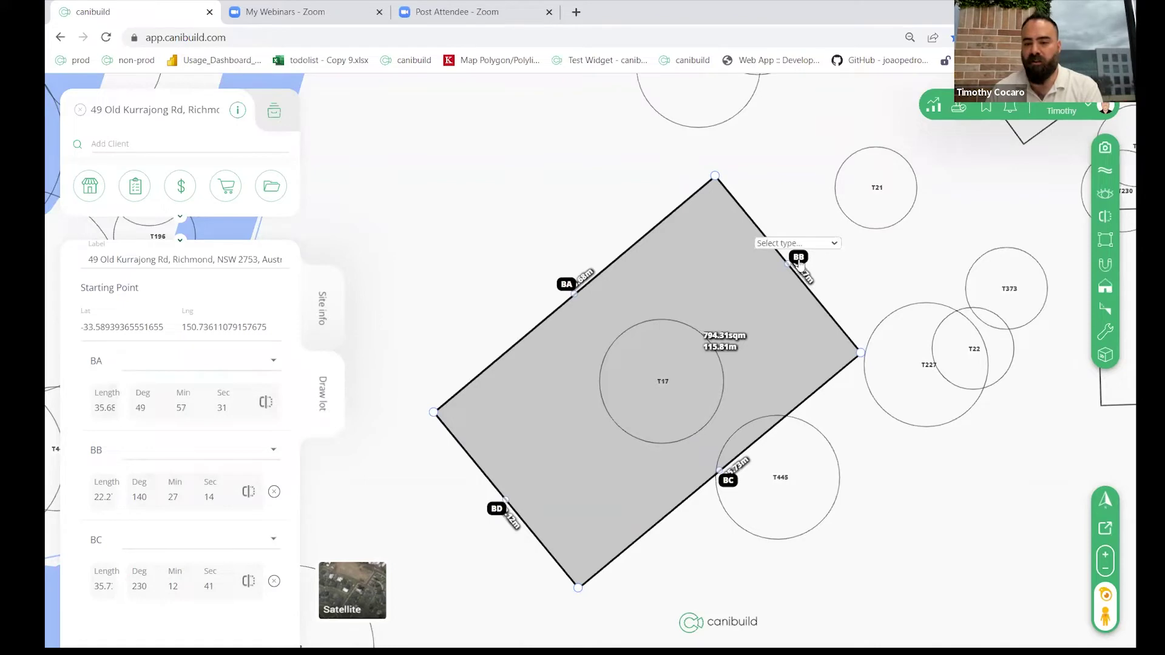
pyautogui.click(800, 245)
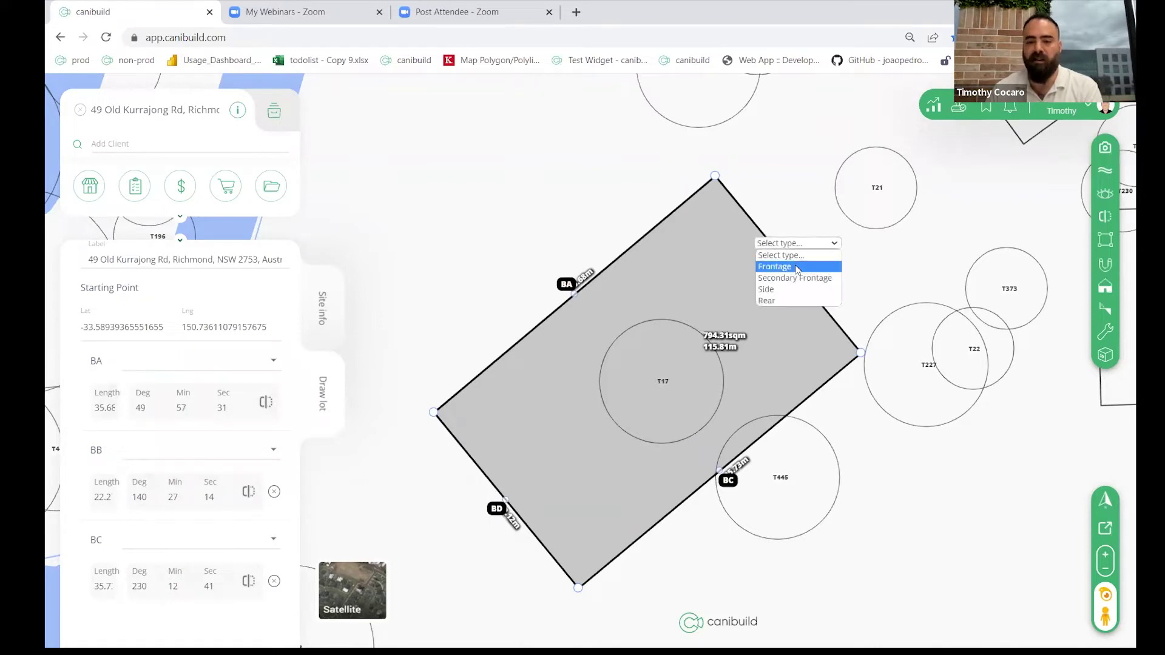
pyautogui.click(797, 267)
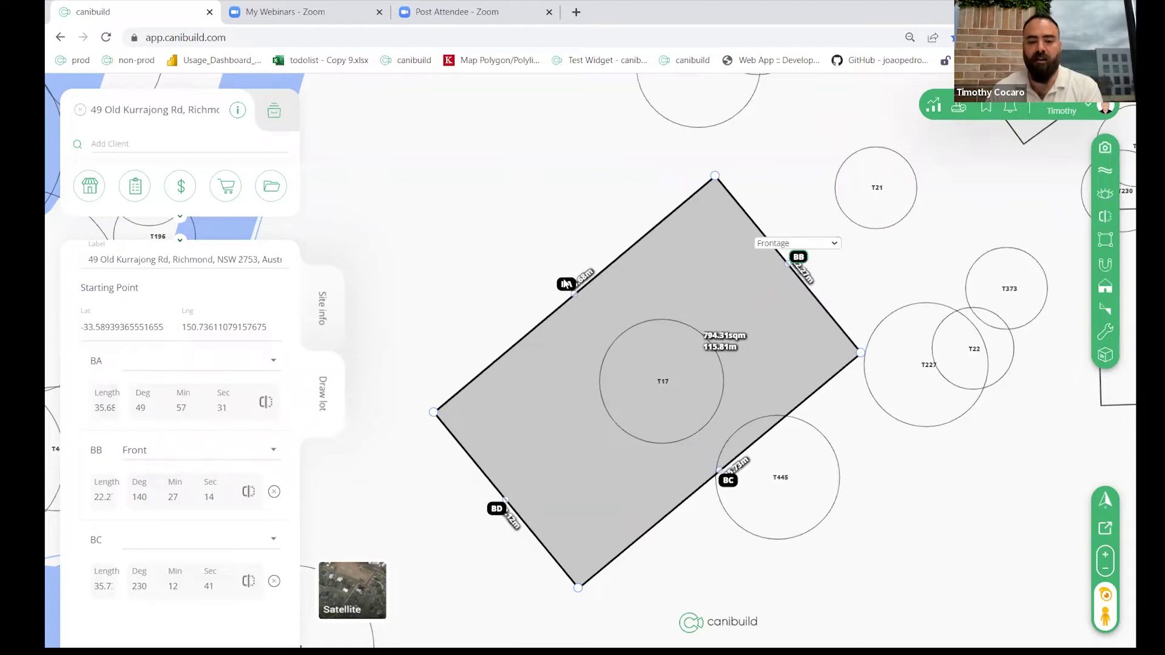
# Step: Set edges BA and BC to Side and BD to Rear, then save the lot
pyautogui.click(565, 272)
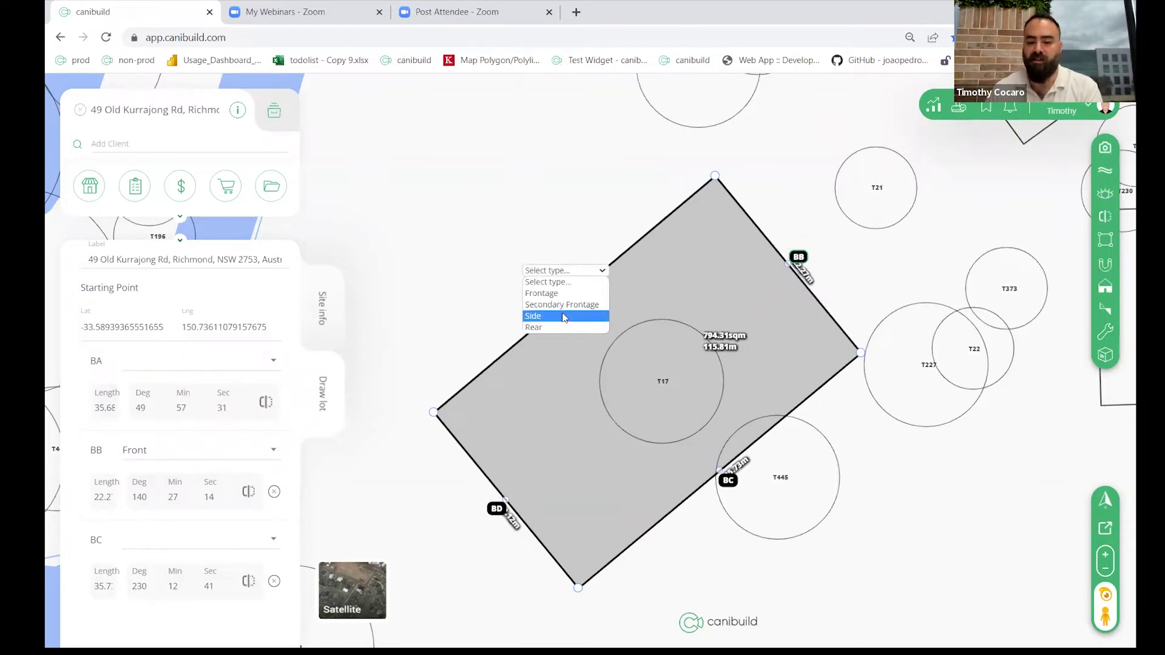
pyautogui.click(564, 316)
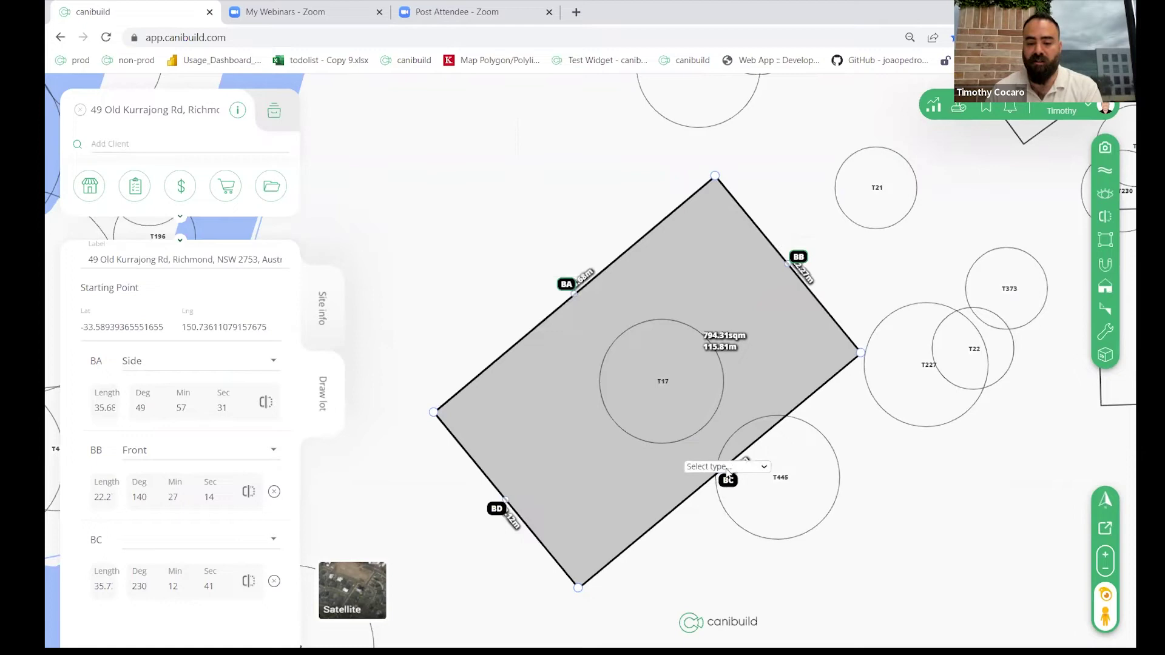
pyautogui.click(728, 468)
pyautogui.click(717, 517)
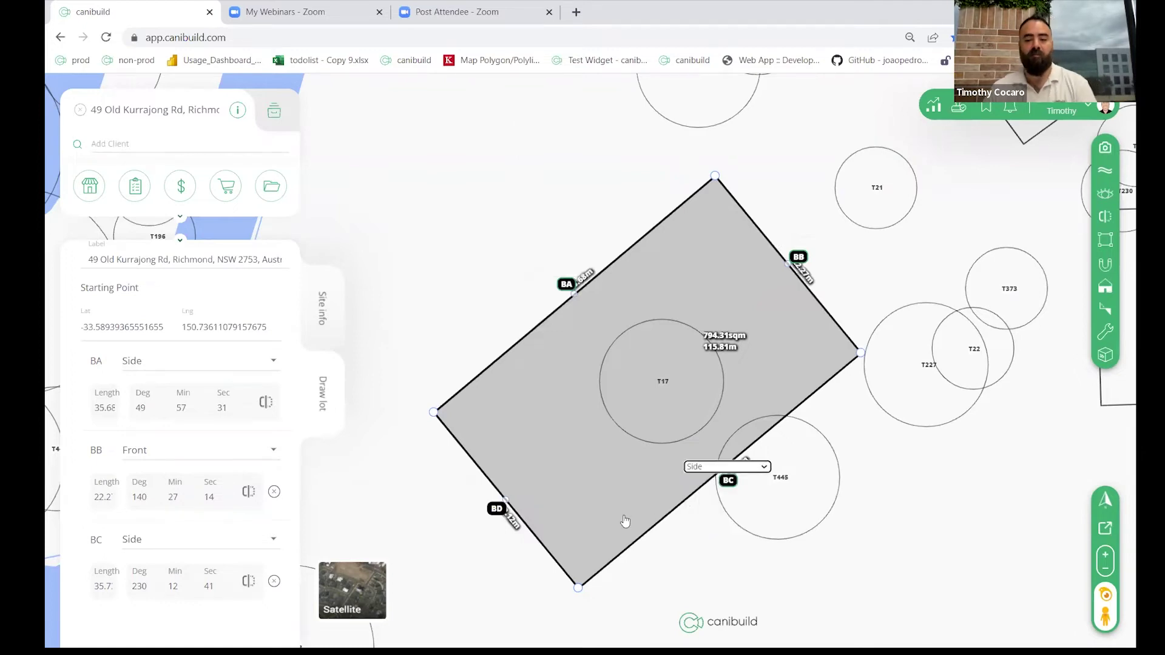
pyautogui.moveTo(497, 509)
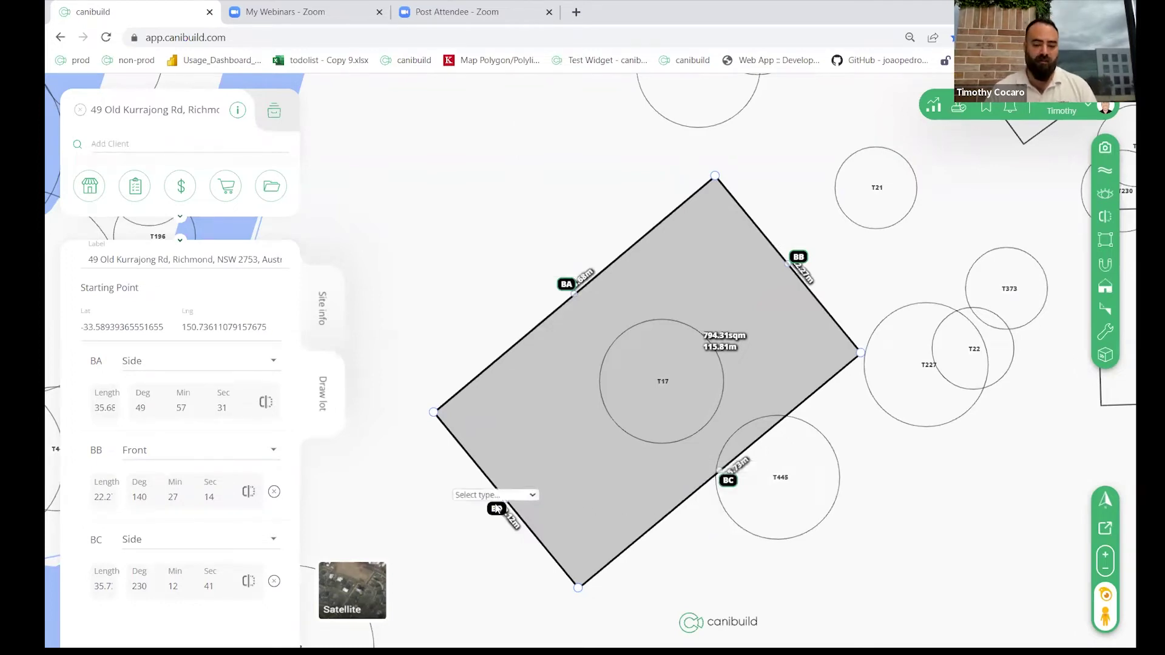
pyautogui.click(494, 495)
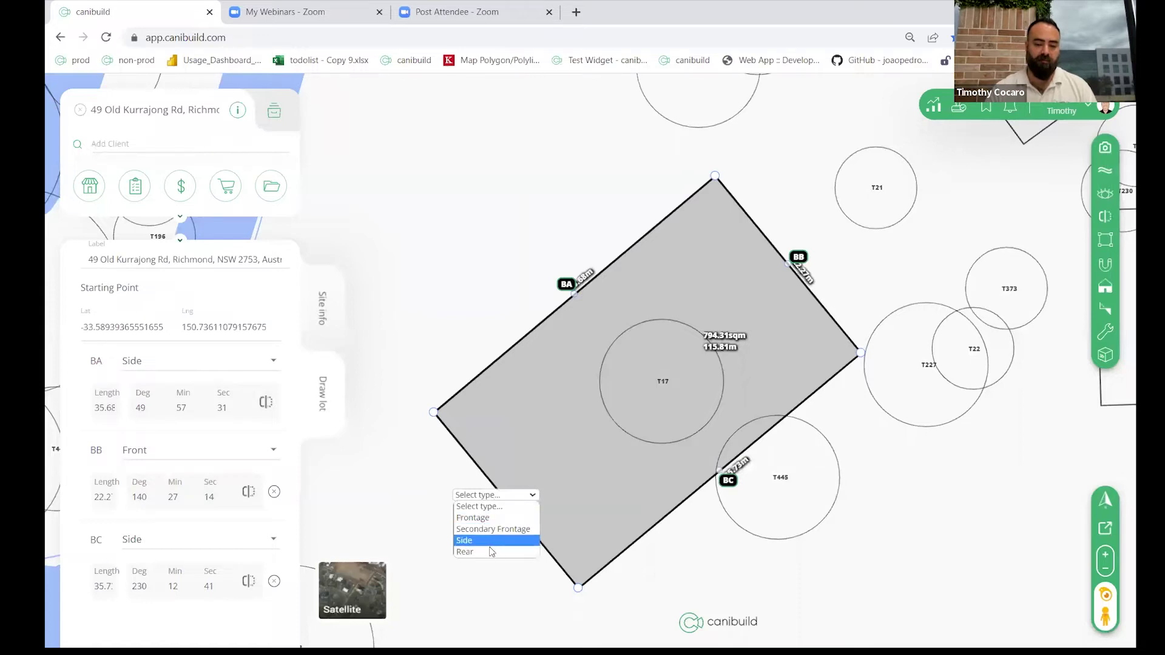
pyautogui.click(490, 551)
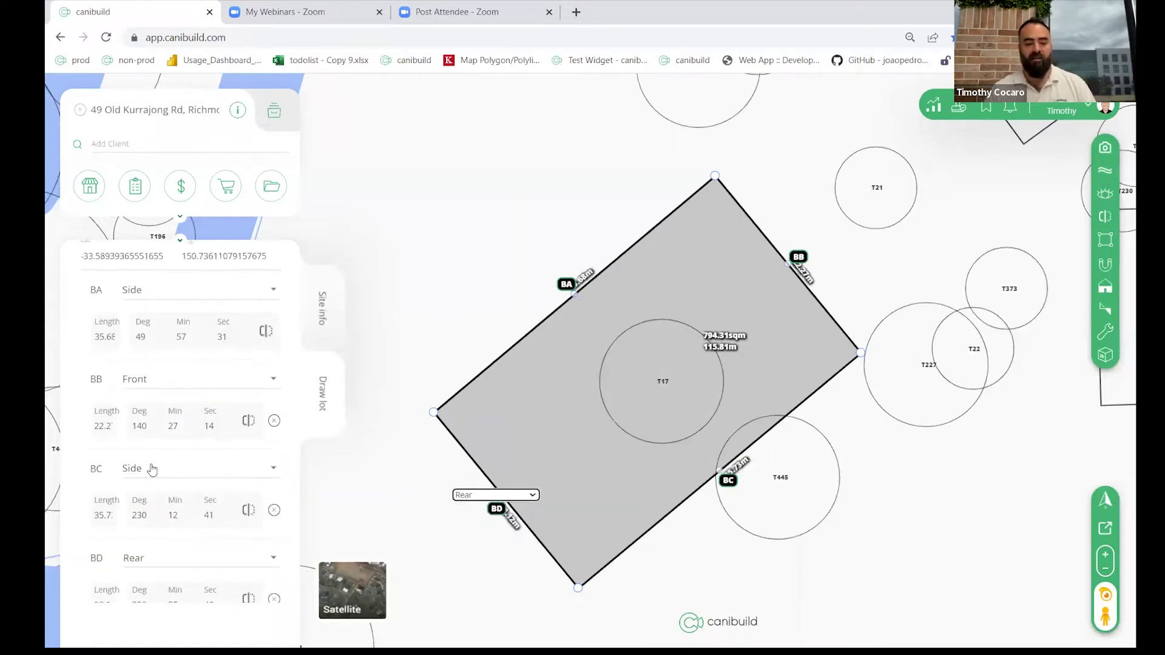
pyautogui.scroll(-1, 152, 468)
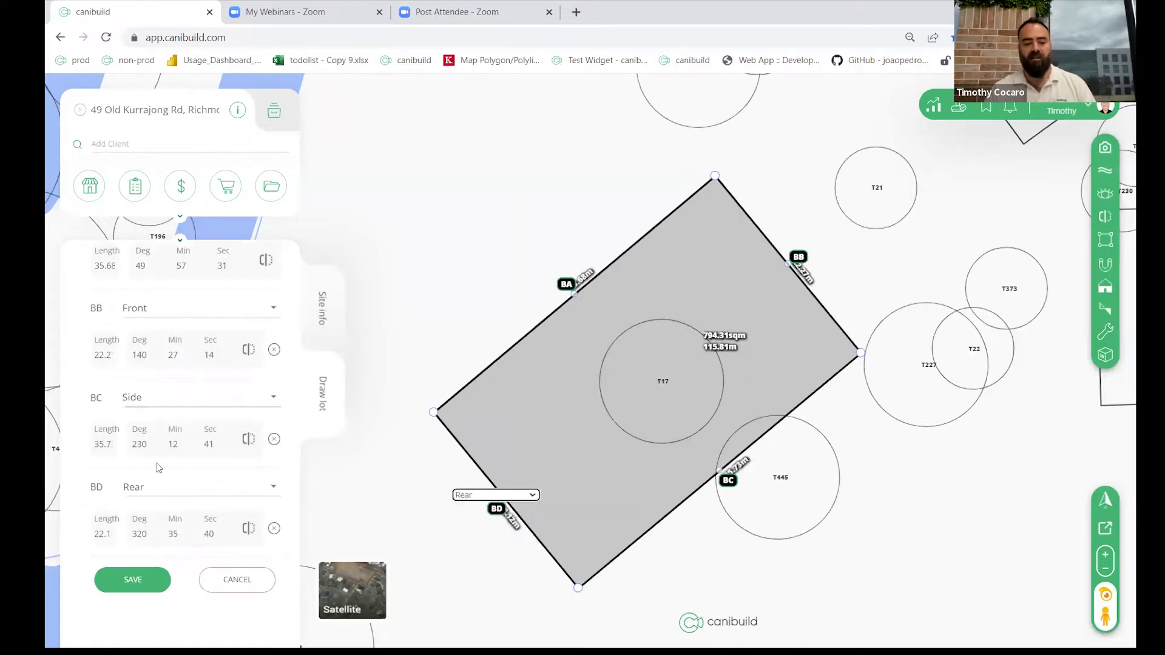
pyautogui.click(135, 579)
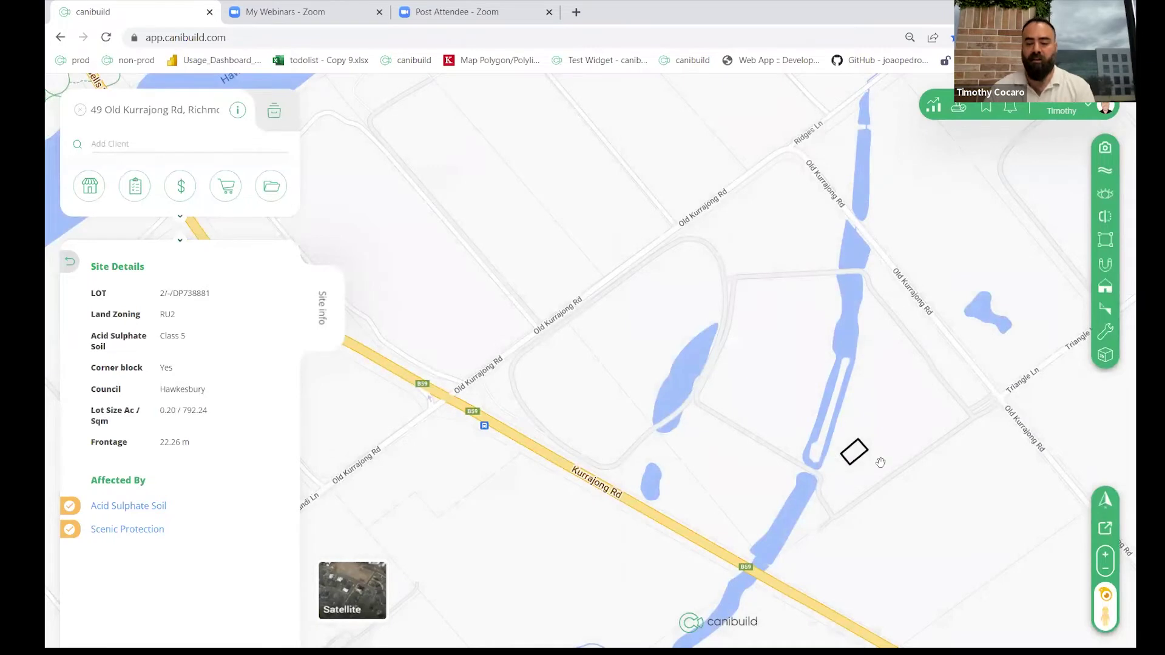
# Step: Zoom in and centre the map on the saved lot to show its 35.68, 22.27, 35.73 and 22.12 m edges
pyautogui.scroll(5, 862, 461)
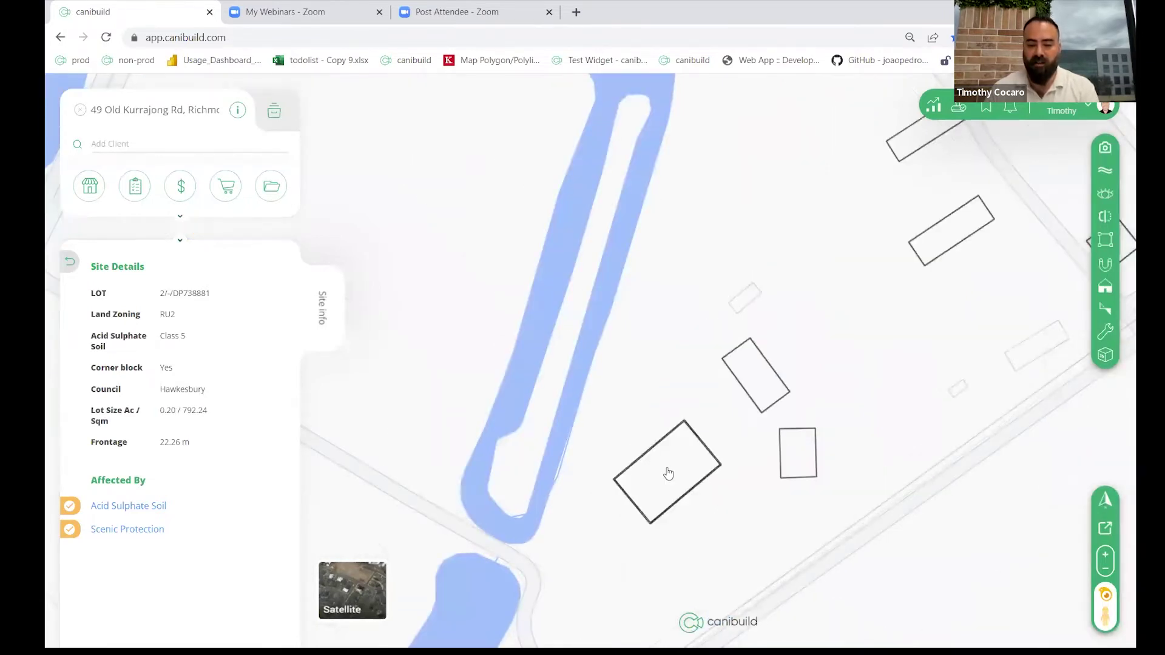
pyautogui.scroll(3, 668, 480)
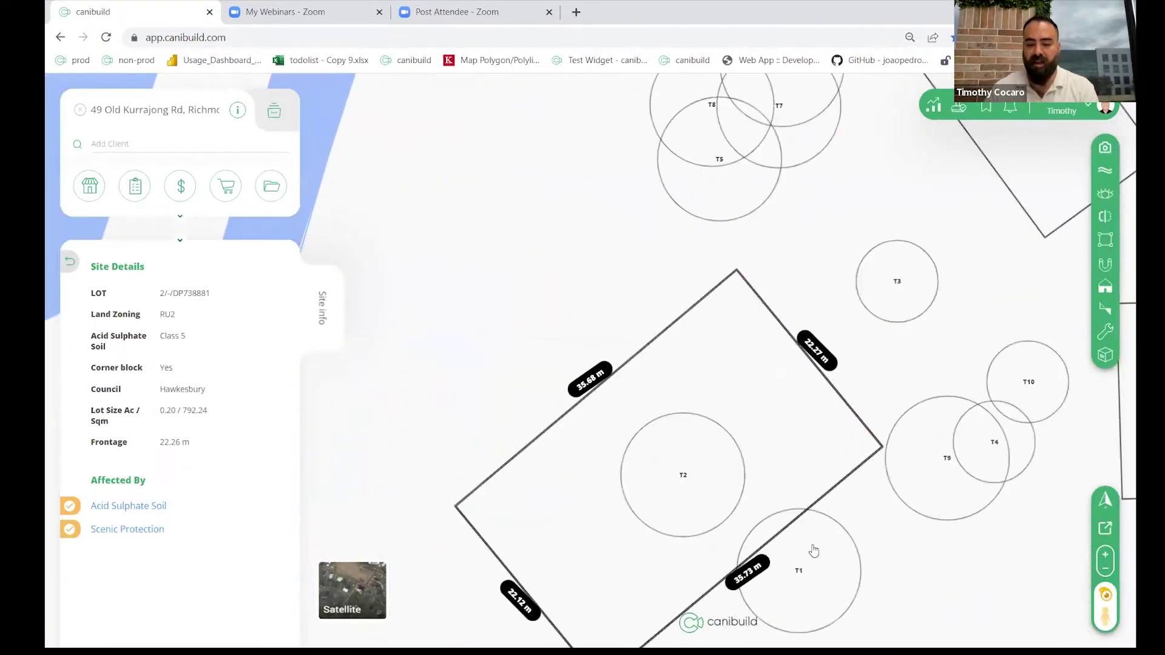
pyautogui.moveTo(836, 544); pyautogui.dragTo(797, 473)
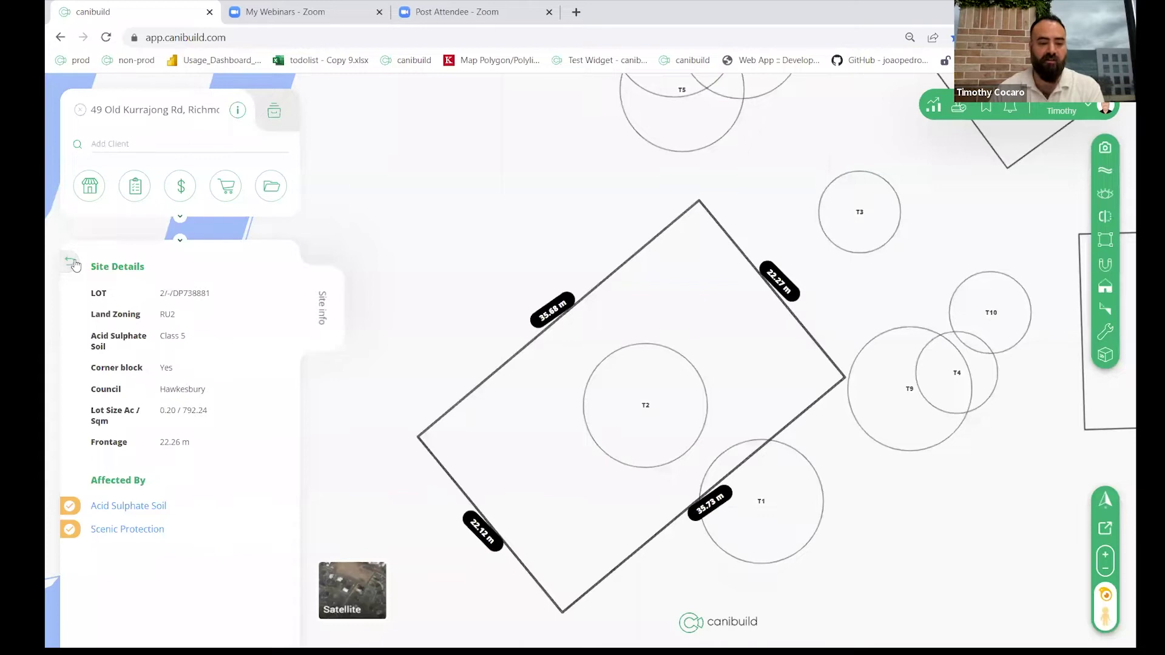
# Step: Search house designs for 'alan' and place Tims Set's Alandra 25 v3 on the lot
pyautogui.click(89, 186)
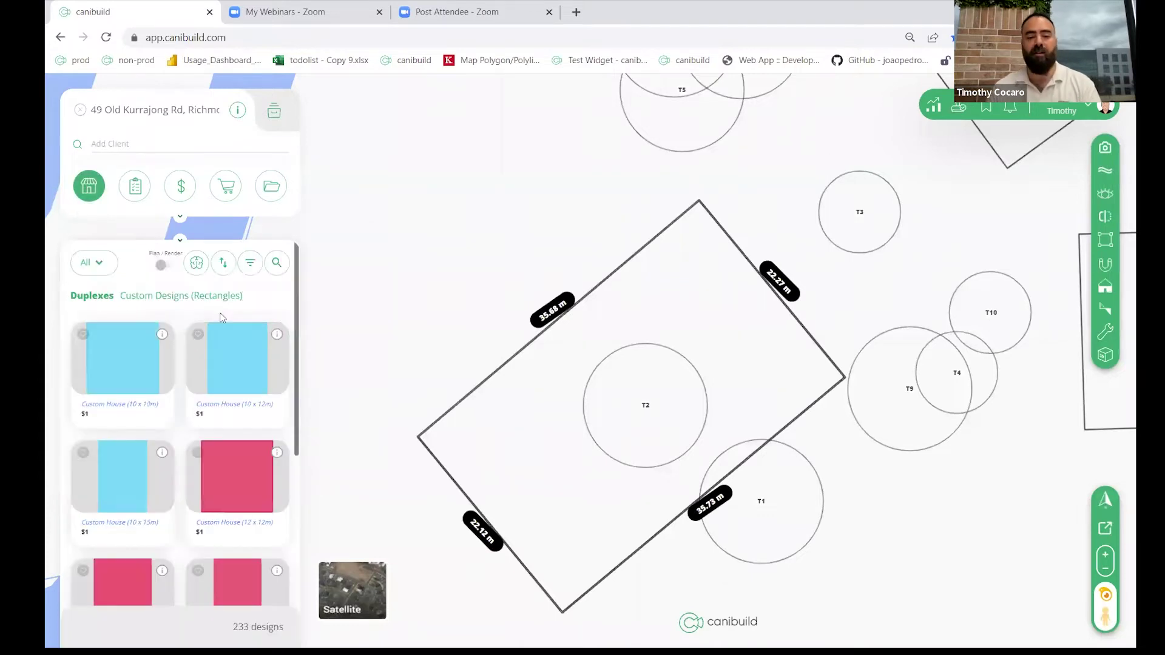
pyautogui.click(277, 263)
pyautogui.write('alan')
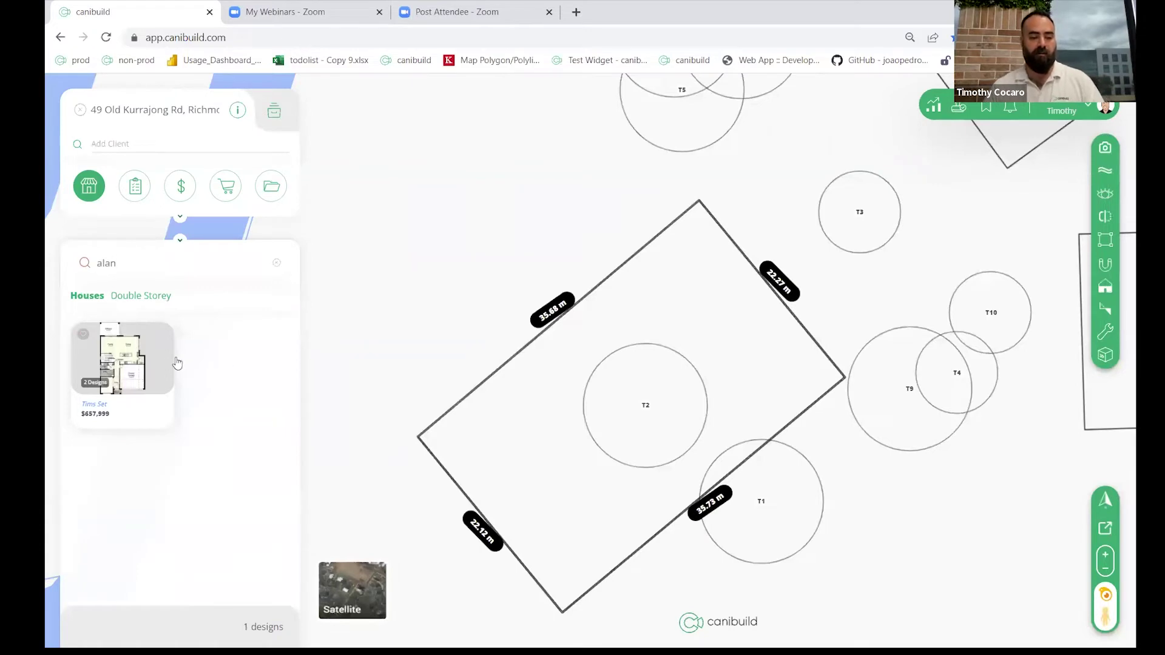
pyautogui.click(172, 363)
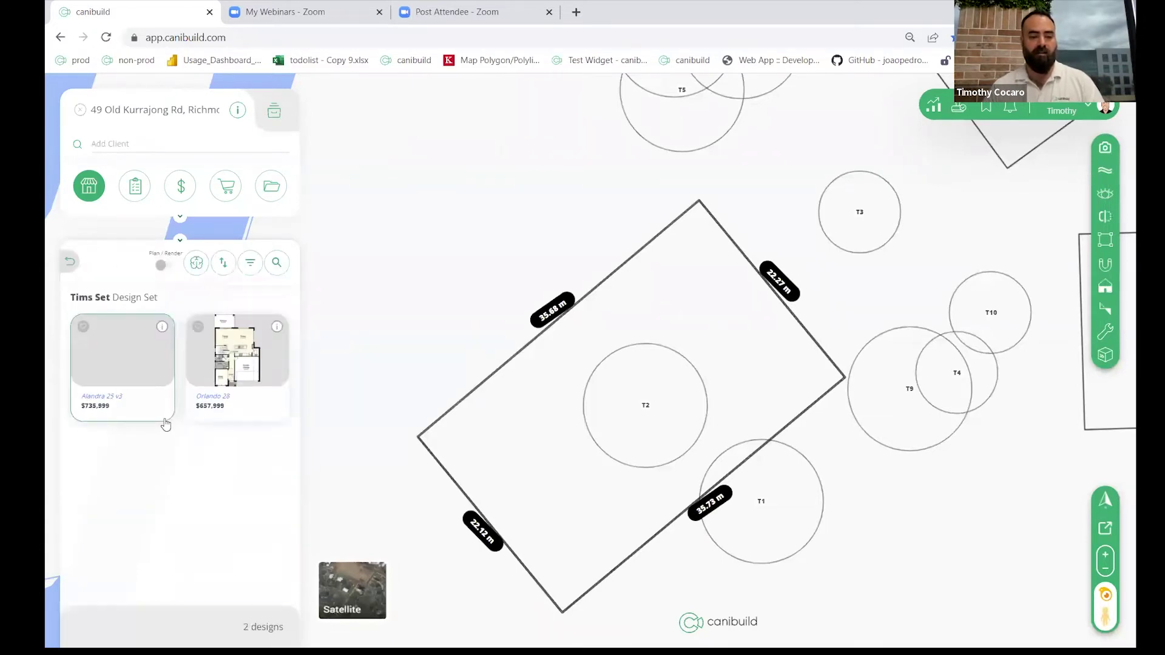
pyautogui.click(130, 355)
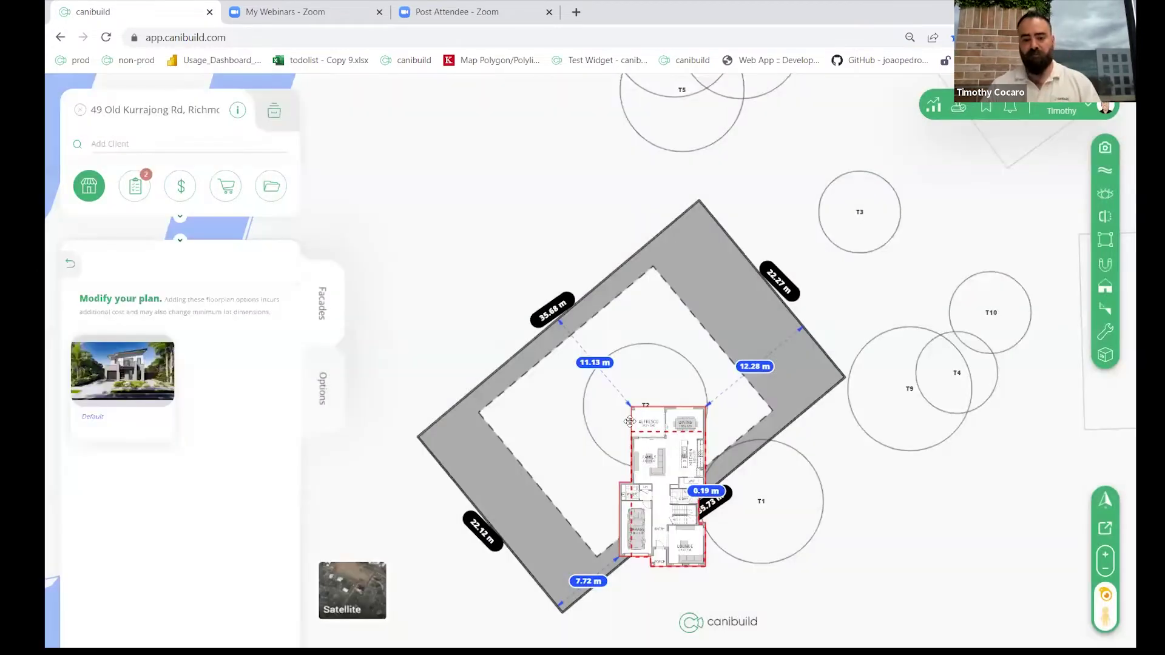
# Step: Rotate the Alandra 25 v3 plan parallel to the lot and move it to the lot's centre
pyautogui.moveTo(632, 406); pyautogui.dragTo(637, 554)
pyautogui.moveTo(670, 479); pyautogui.dragTo(653, 416)
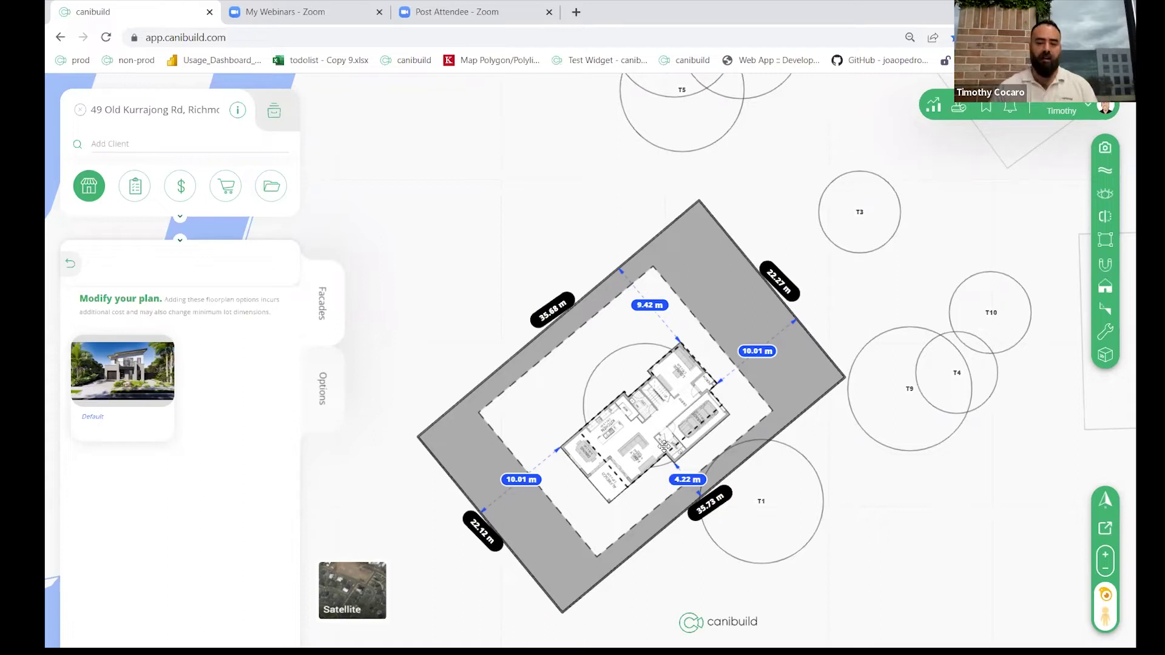
pyautogui.scroll(-3, 614, 441)
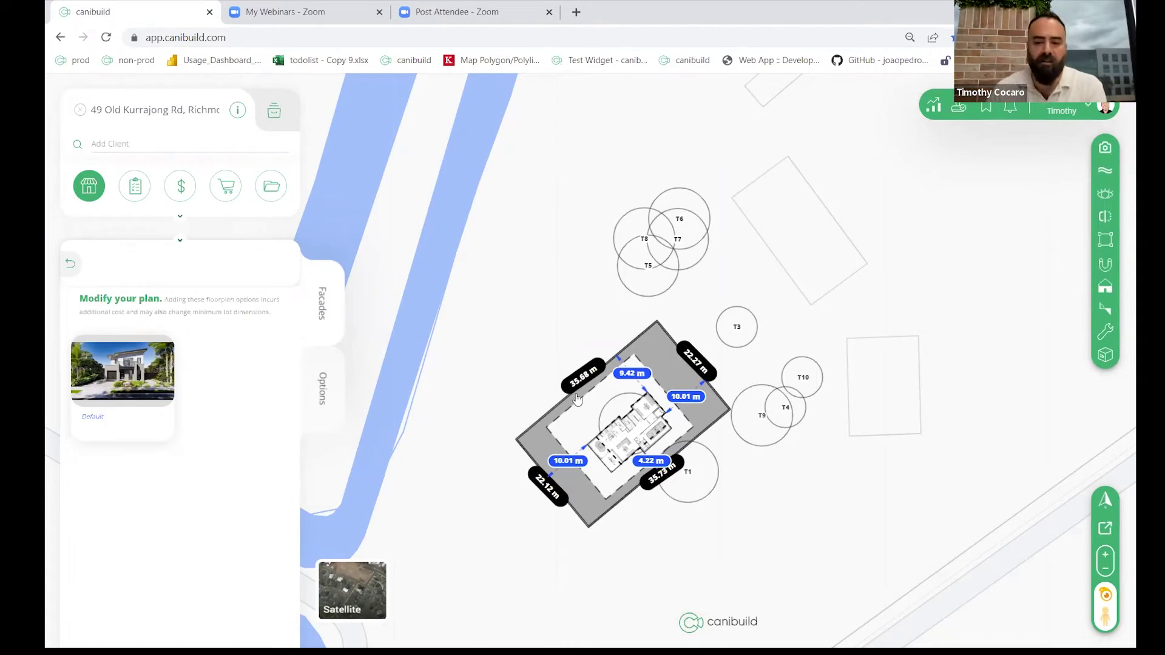
pyautogui.scroll(4, 578, 430)
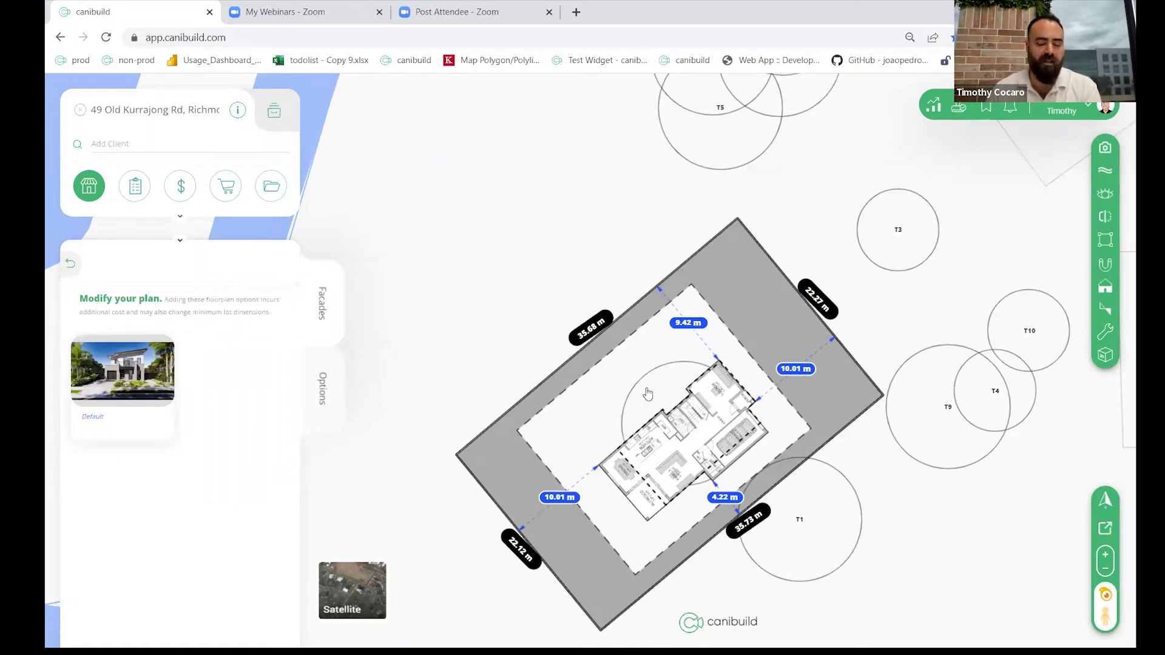
# Step: Open the Hawkesbury DCP rules checklist and nudge the house within the lot
pyautogui.click(146, 193)
pyautogui.moveTo(690, 443)
pyautogui.mouseDown()
pyautogui.moveTo(617, 391)
pyautogui.moveTo(629, 378)
pyautogui.moveTo(679, 444)
pyautogui.mouseUp()
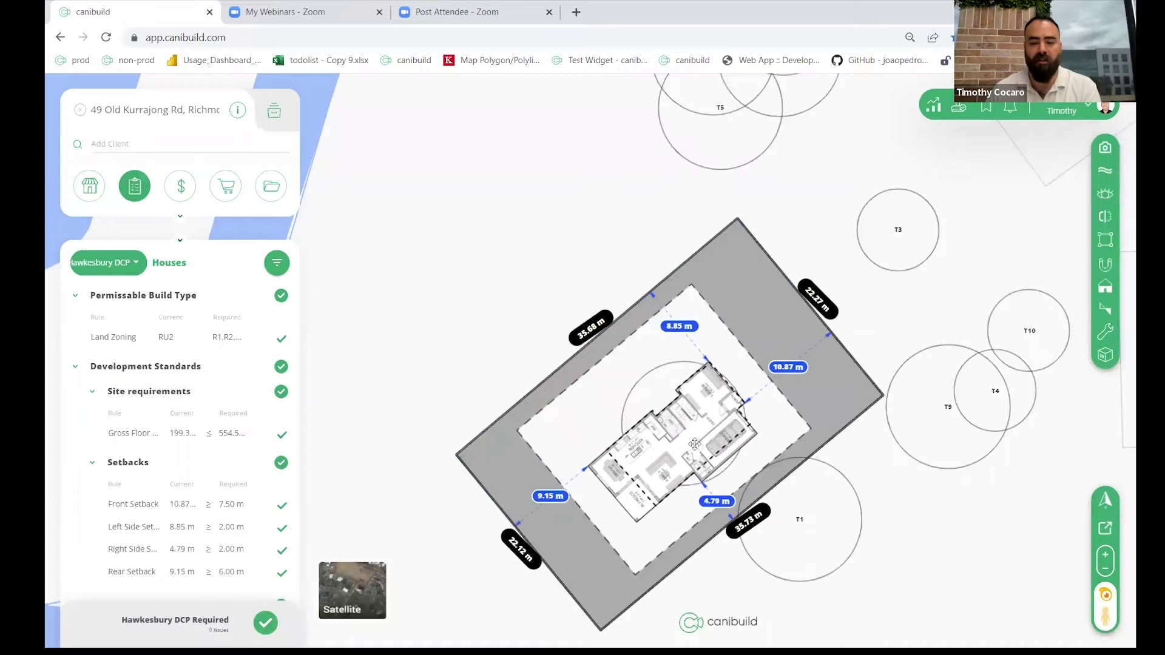
pyautogui.moveTo(694, 443); pyautogui.dragTo(711, 443)
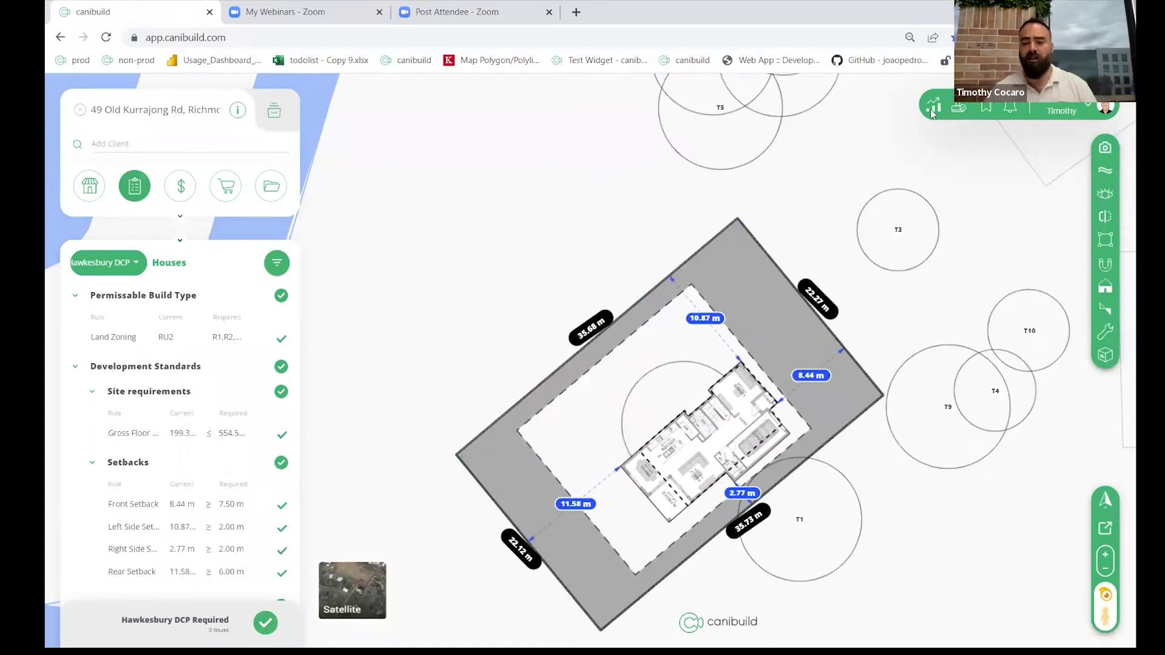
# Step: Show contour lines and shift the house to setbacks of 10.30, 7.59, 6.05 and 9.71 m
pyautogui.click(1108, 178)
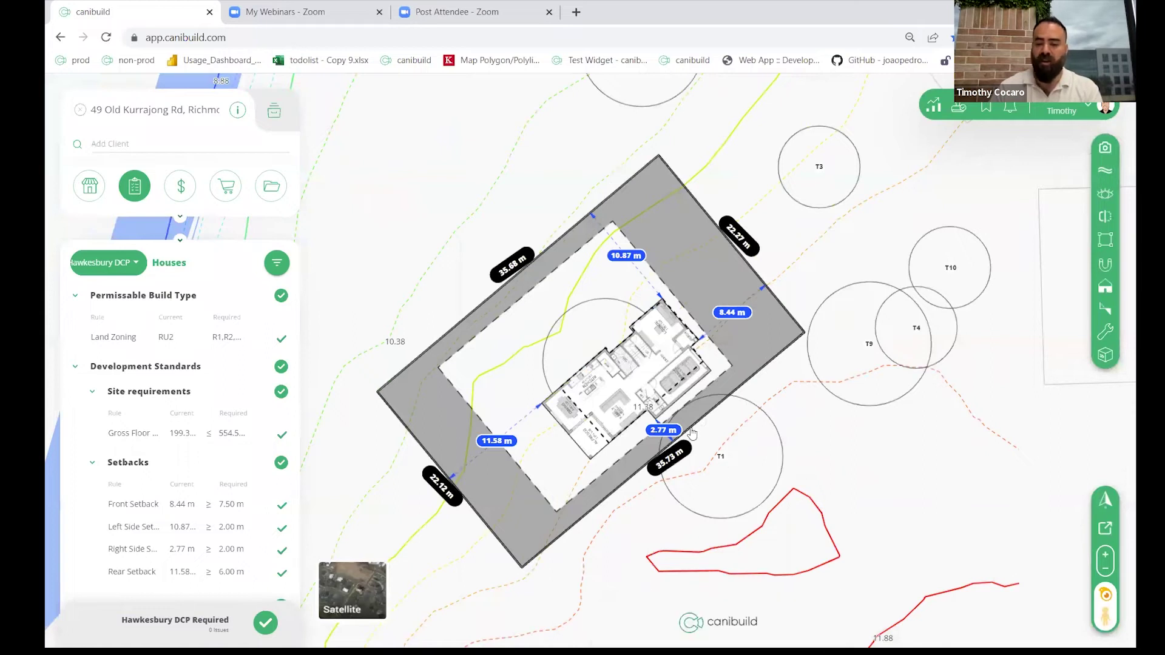
pyautogui.scroll(-3, 692, 433)
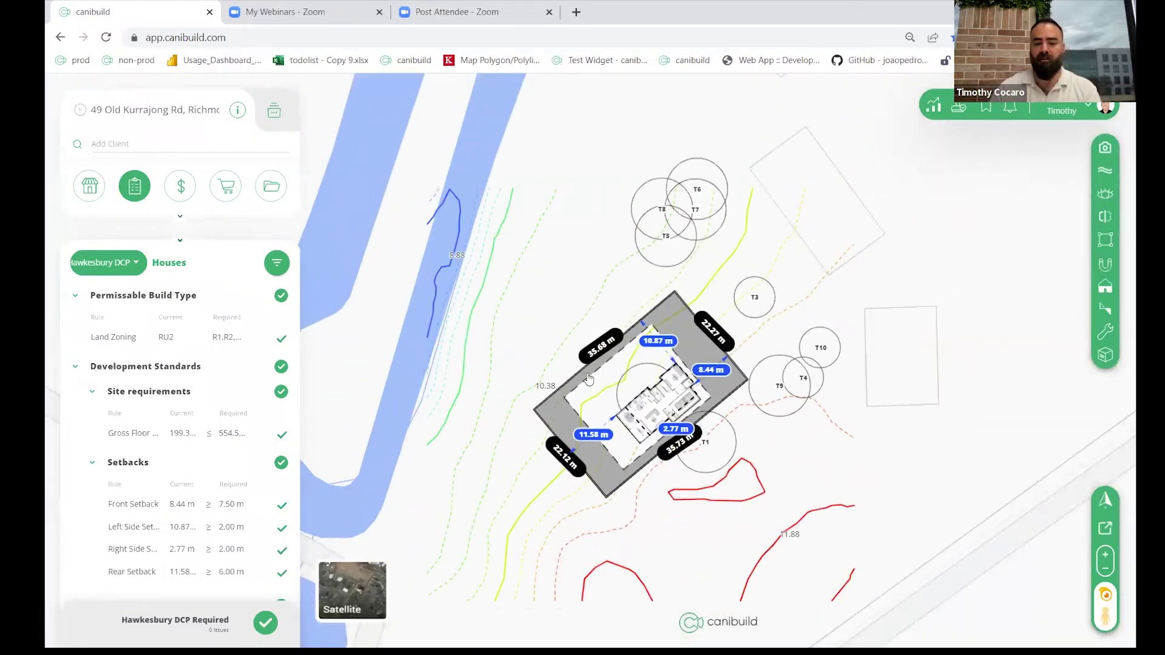
pyautogui.moveTo(653, 410); pyautogui.dragTo(637, 401)
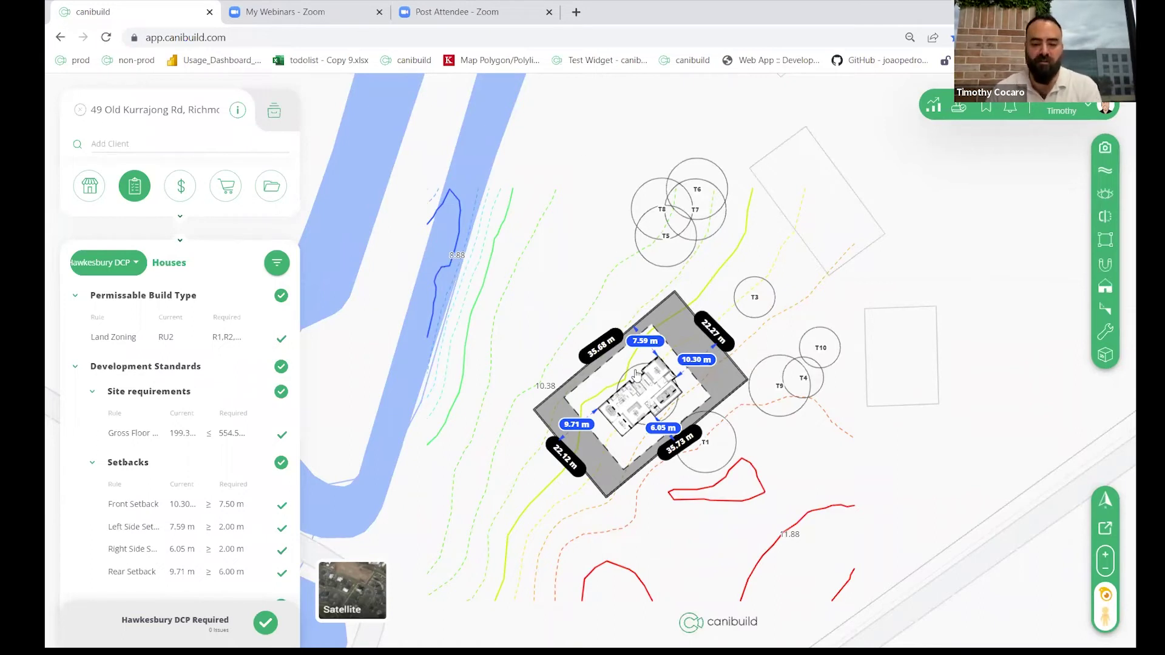
pyautogui.scroll(2, 683, 415)
pyautogui.scroll(2, 683, 414)
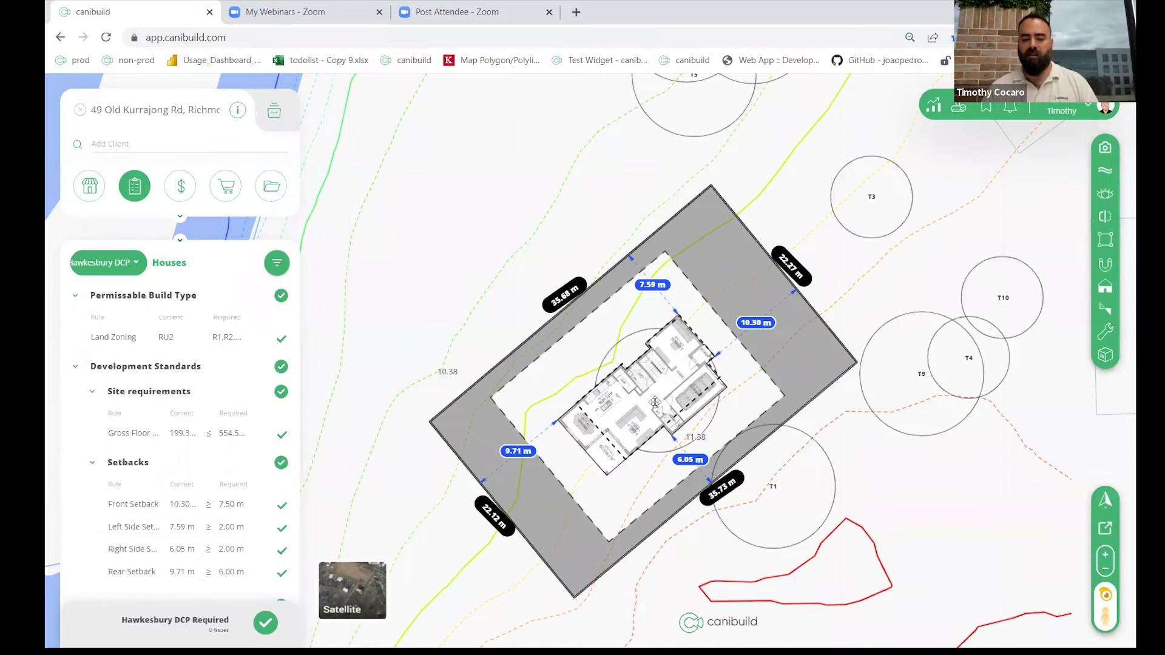
# Step: Show the site flat in 2D over satellite imagery with the 10.30, 7.59, 6.05 and 9.71 m setbacks
pyautogui.click(367, 600)
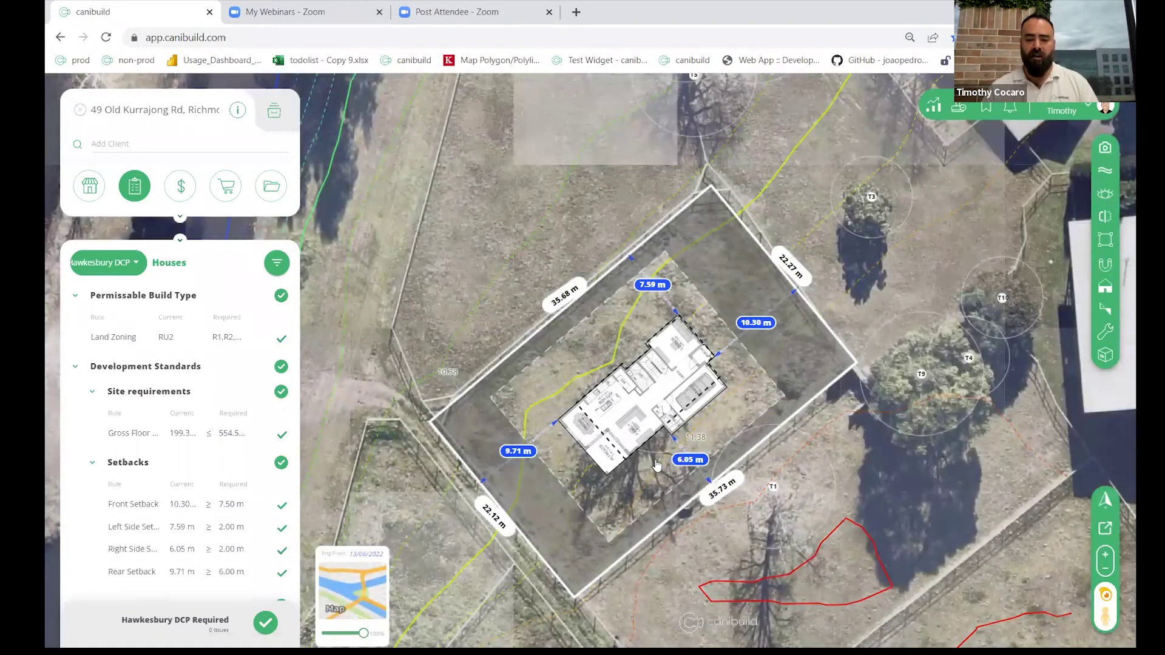
pyautogui.scroll(-3, 796, 439)
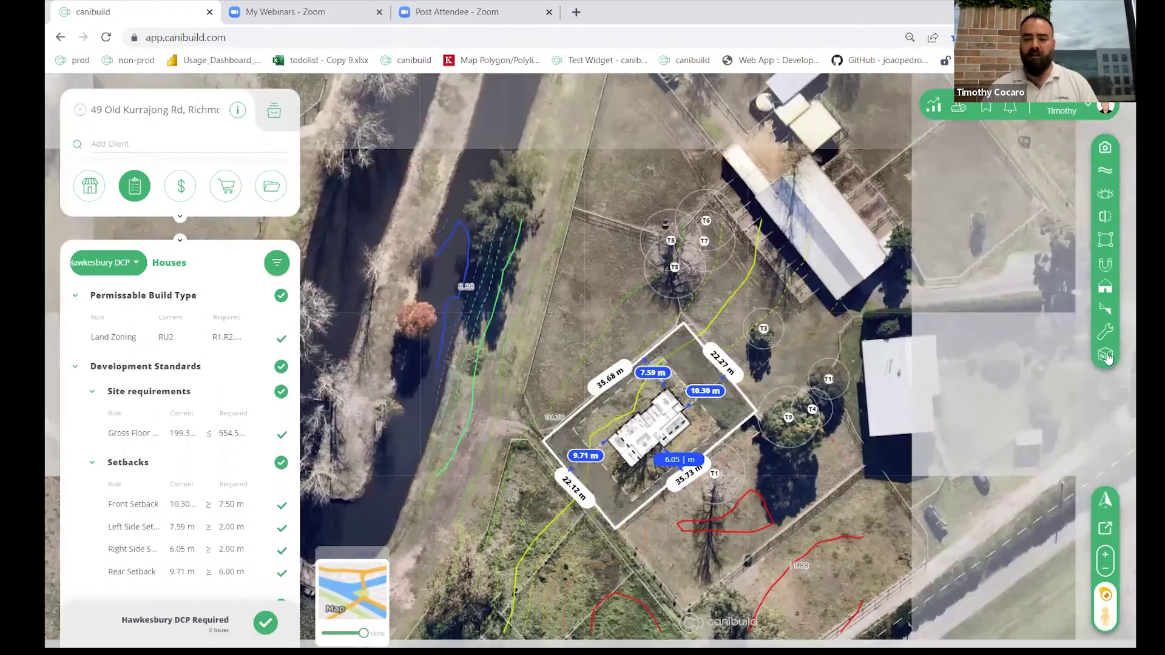
pyautogui.click(1105, 357)
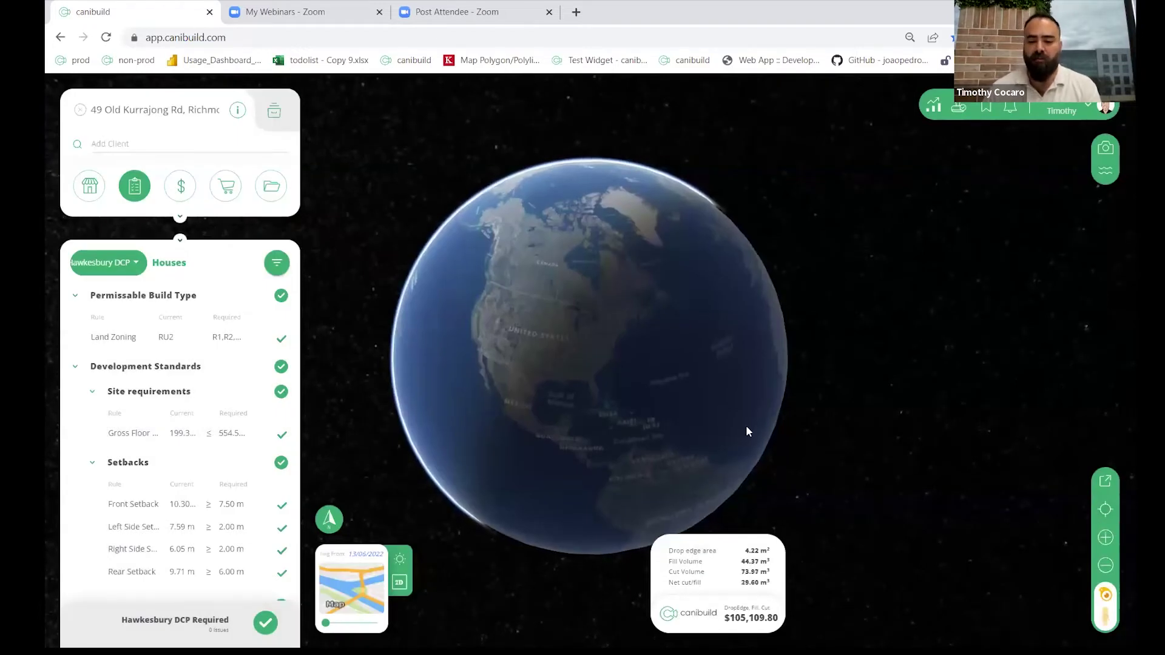
pyautogui.scroll(3, 730, 395)
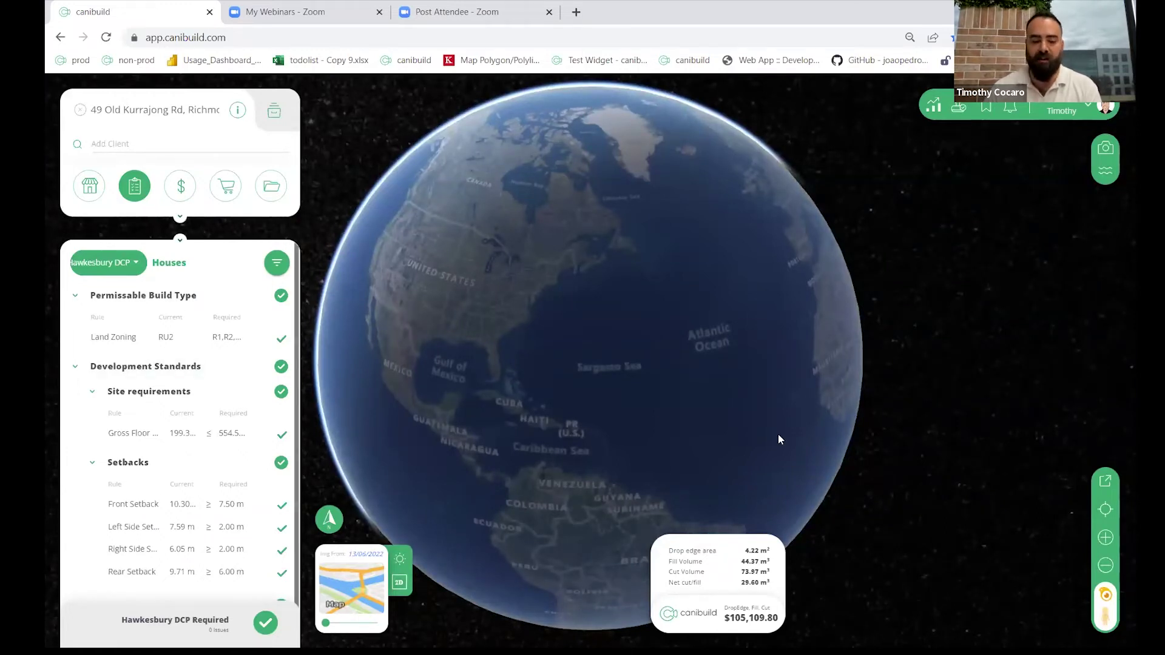
pyautogui.click(400, 585)
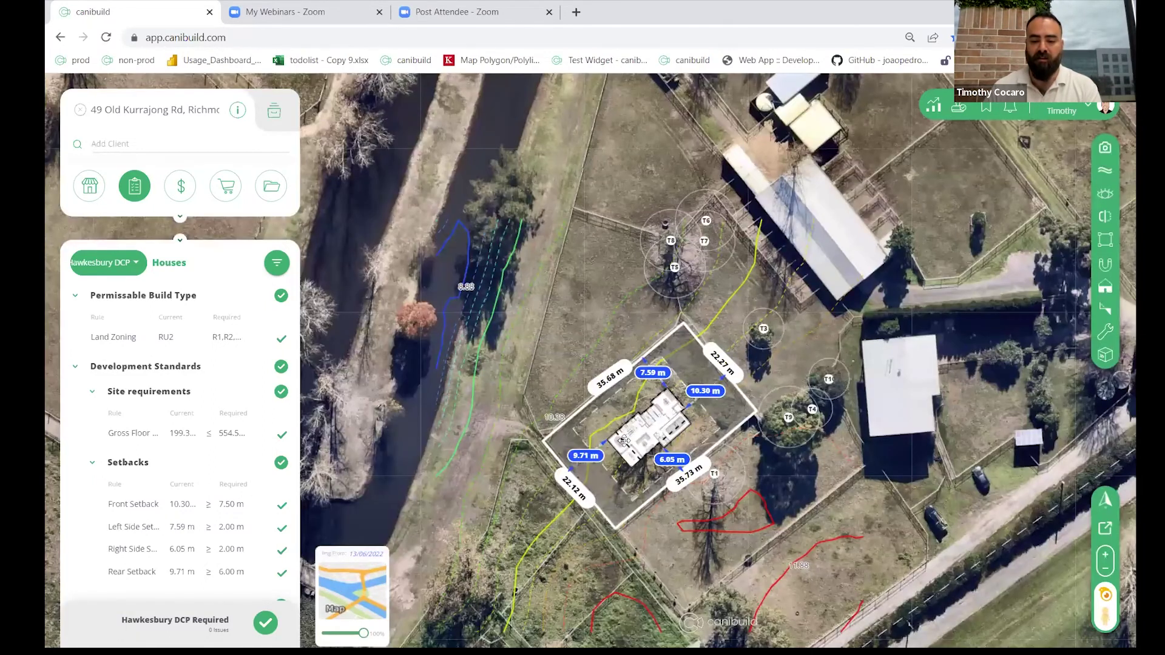
# Step: Select another RU2 Richmond lot (97.16 acres, 225.38 m frontage) and zoom in to its boundaries
pyautogui.scroll(3, 625, 441)
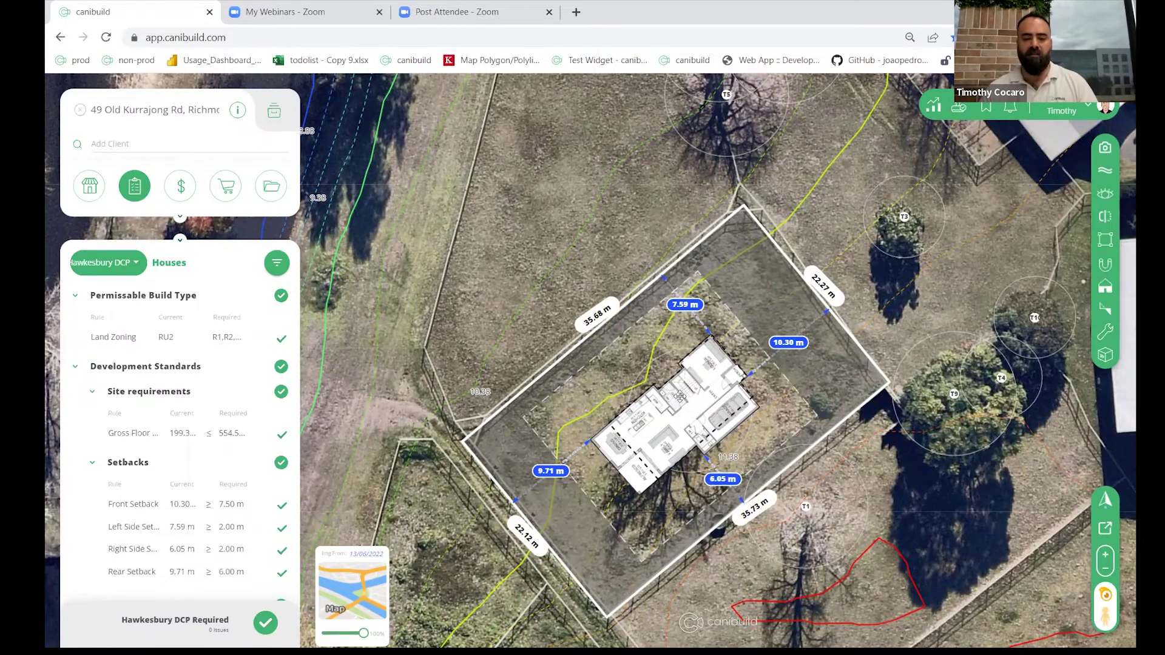
pyautogui.scroll(-3, 680, 398)
pyautogui.scroll(-4, 680, 397)
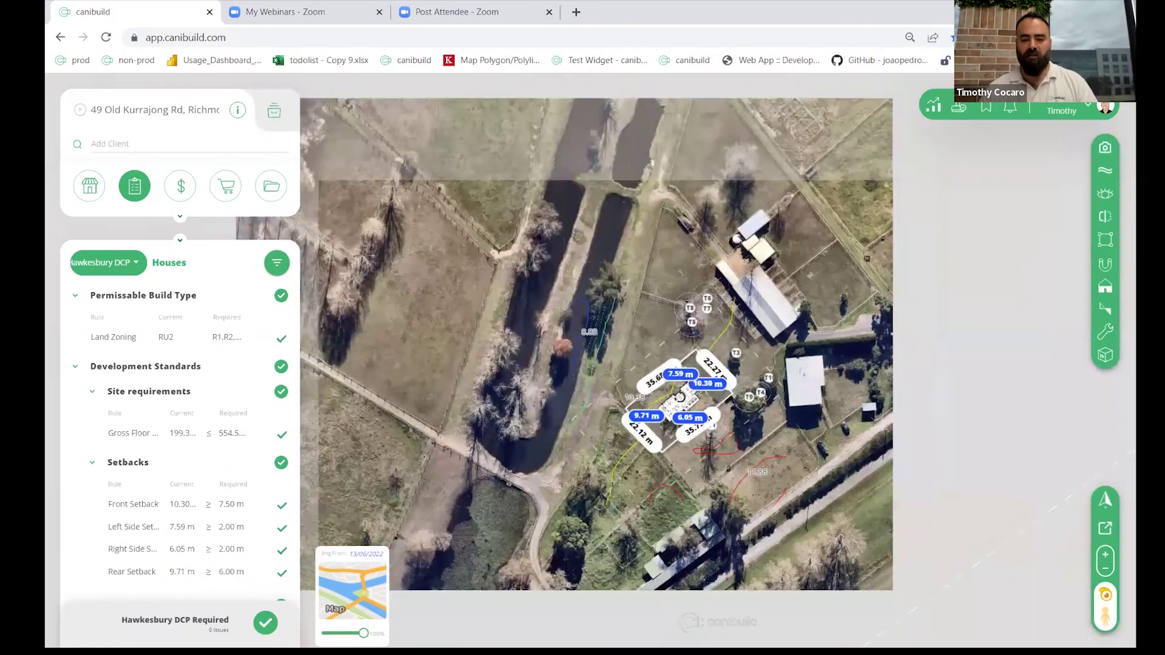
pyautogui.scroll(-4, 402, 482)
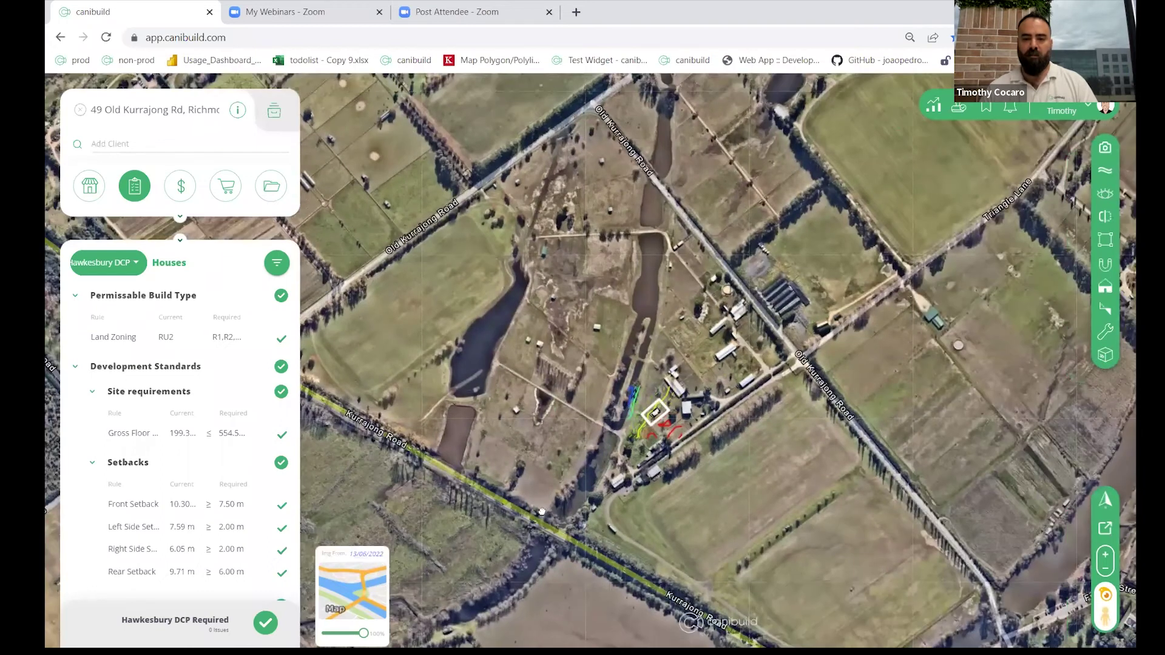
pyautogui.moveTo(542, 512); pyautogui.dragTo(520, 438)
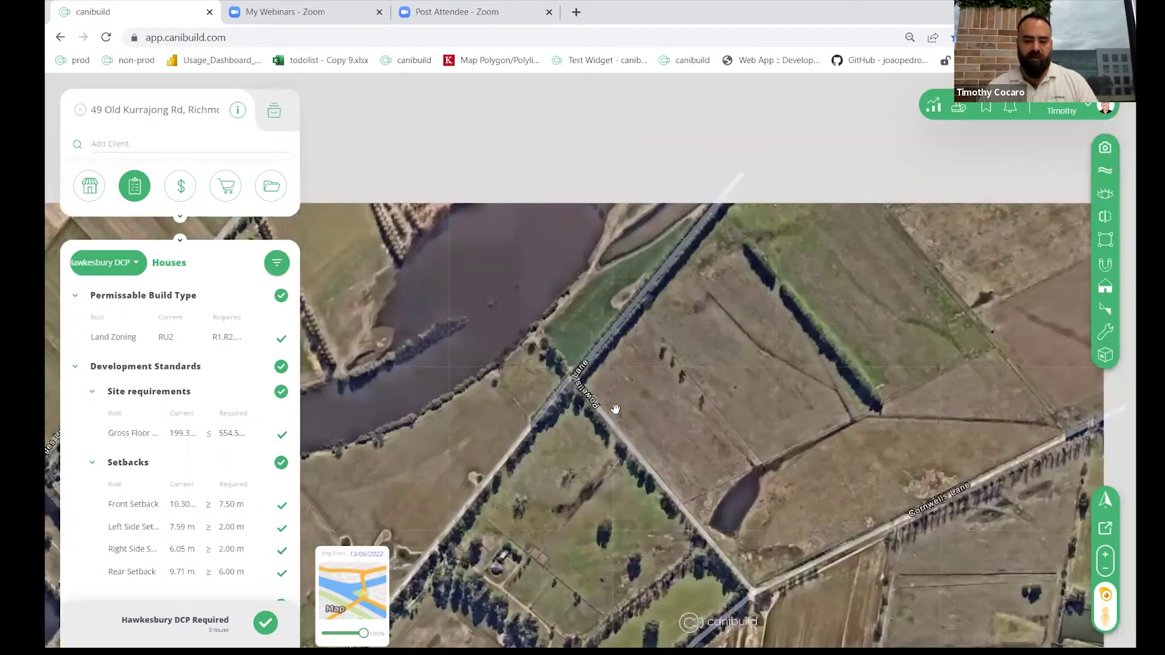
pyautogui.scroll(-2, 614, 408)
pyautogui.scroll(-2, 682, 438)
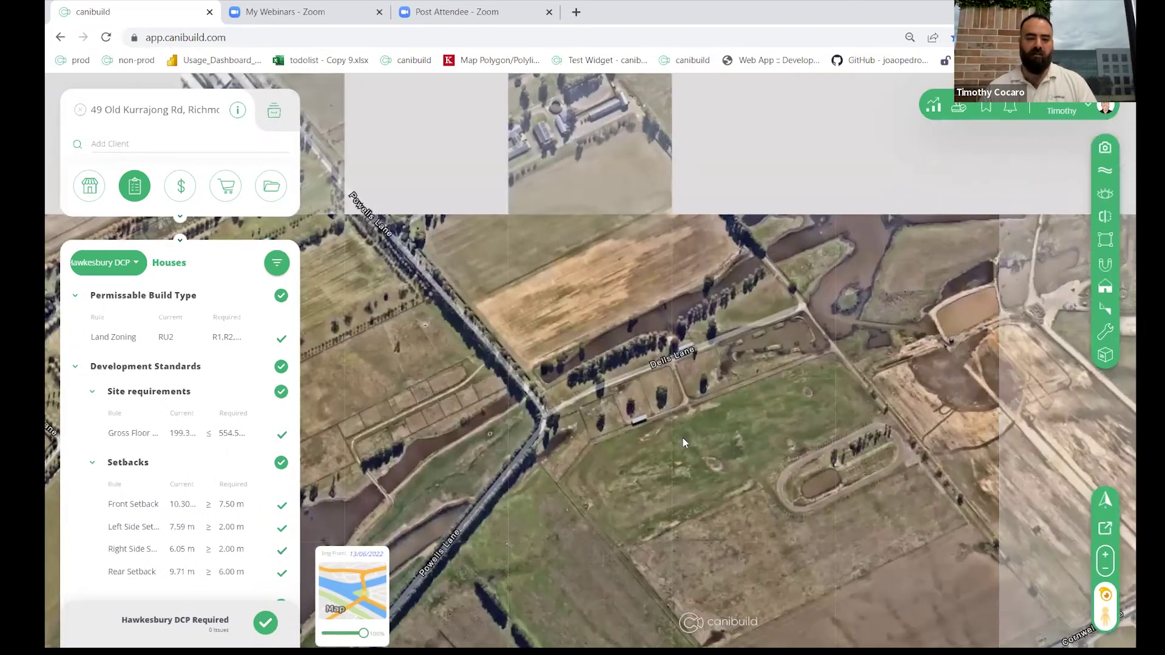
pyautogui.scroll(-2, 670, 439)
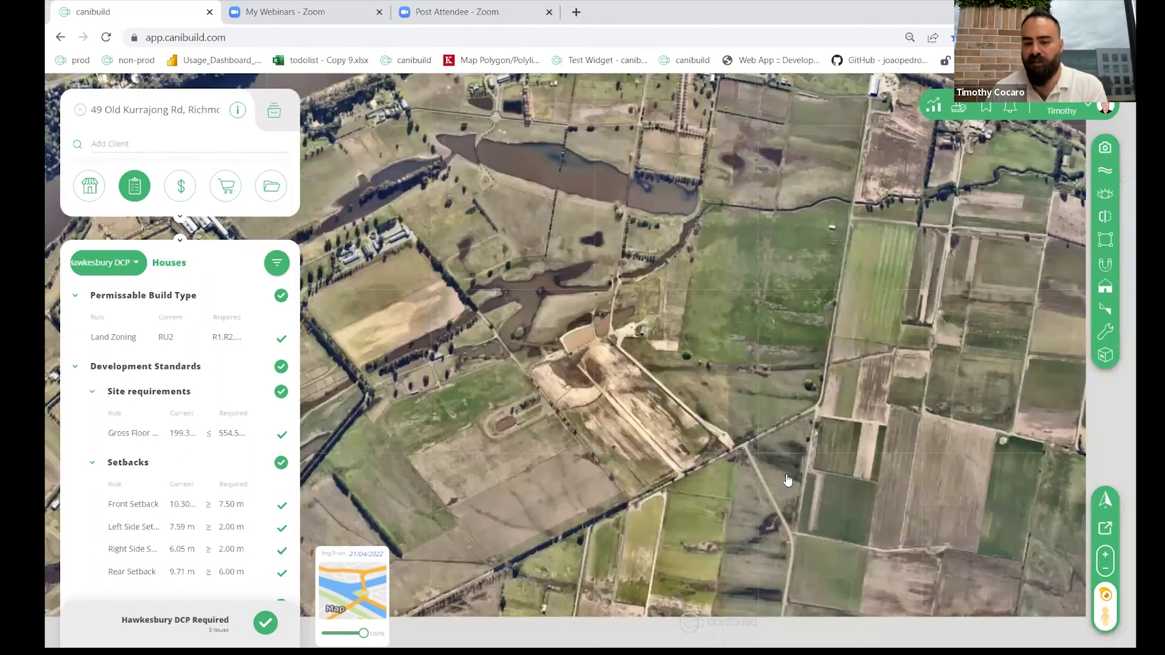
pyautogui.click(788, 474)
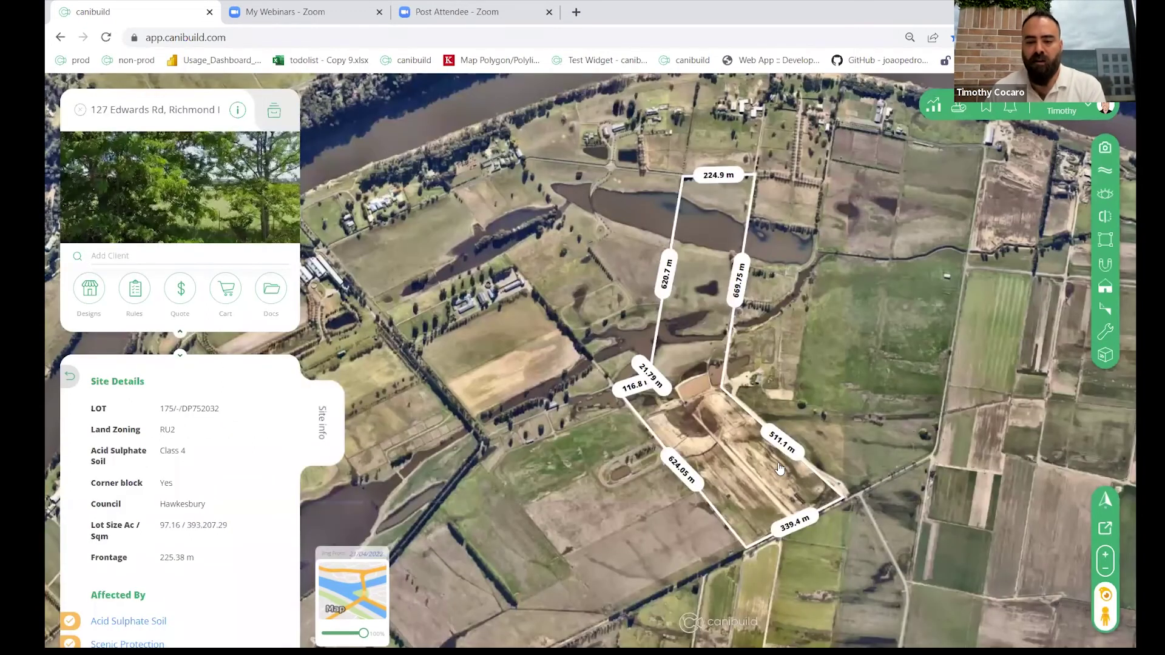
pyautogui.scroll(3, 767, 416)
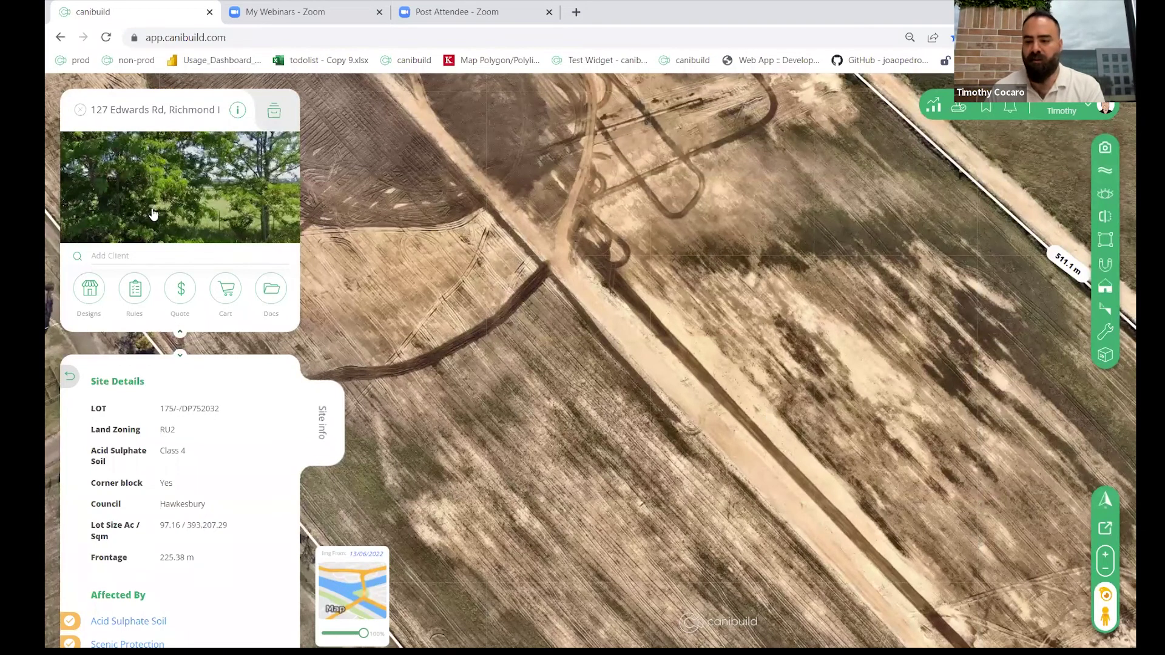
# Step: Start drawing a lot by entering values and place its starting point on the map
pyautogui.click(1105, 332)
pyautogui.moveTo(1040, 364)
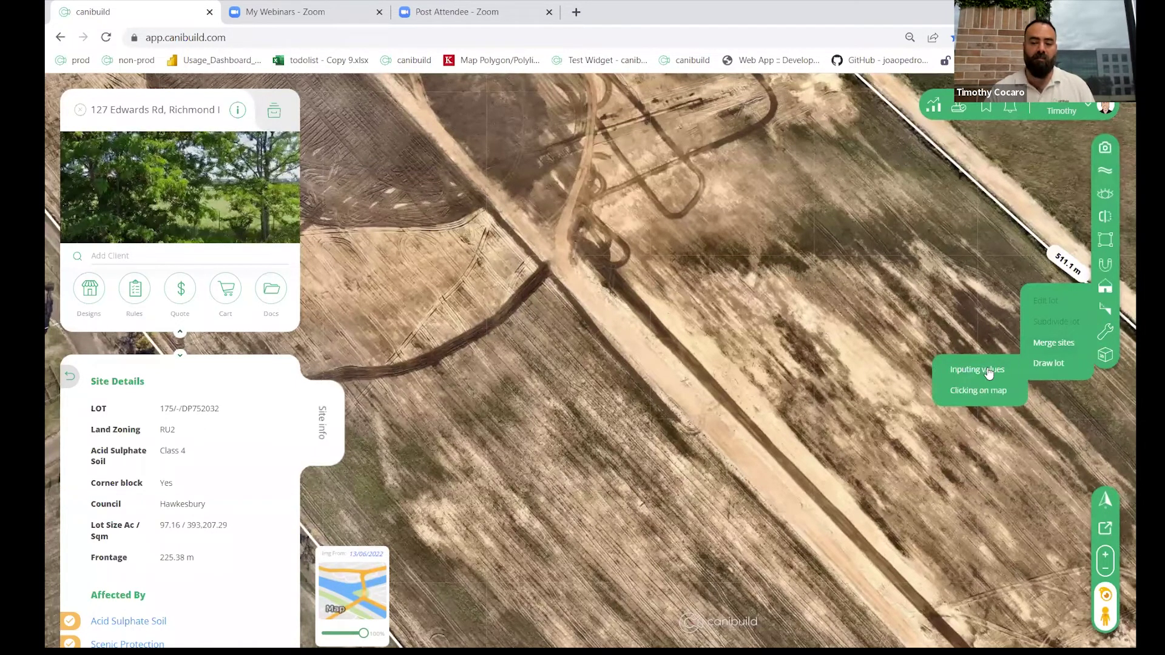
pyautogui.click(989, 371)
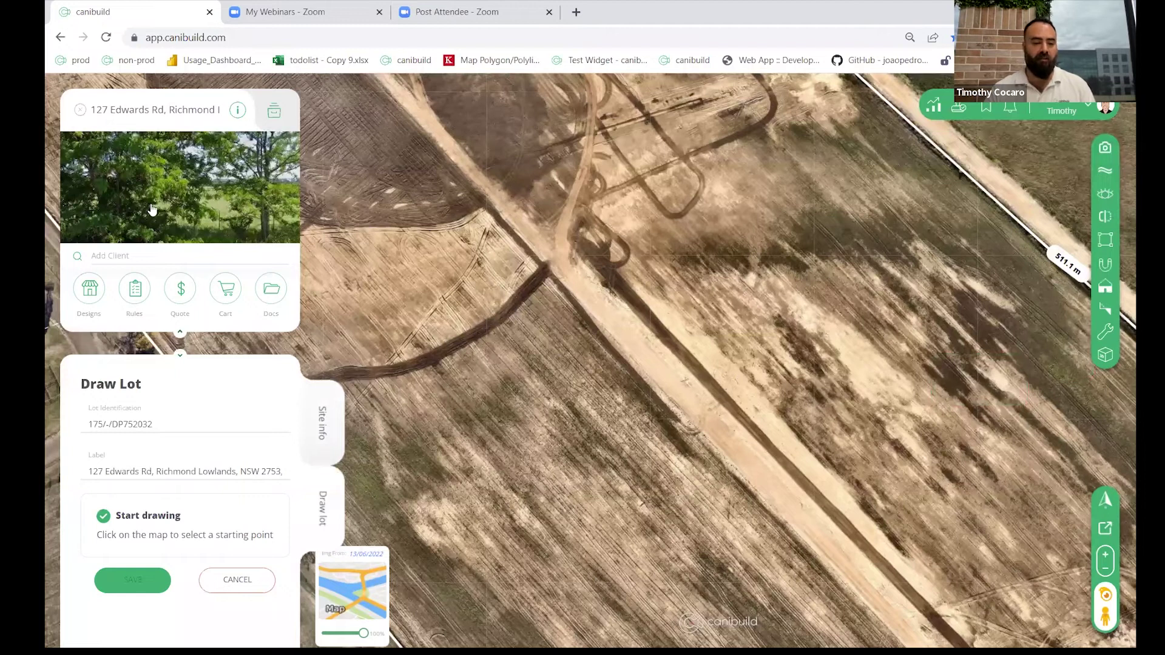
pyautogui.click(180, 332)
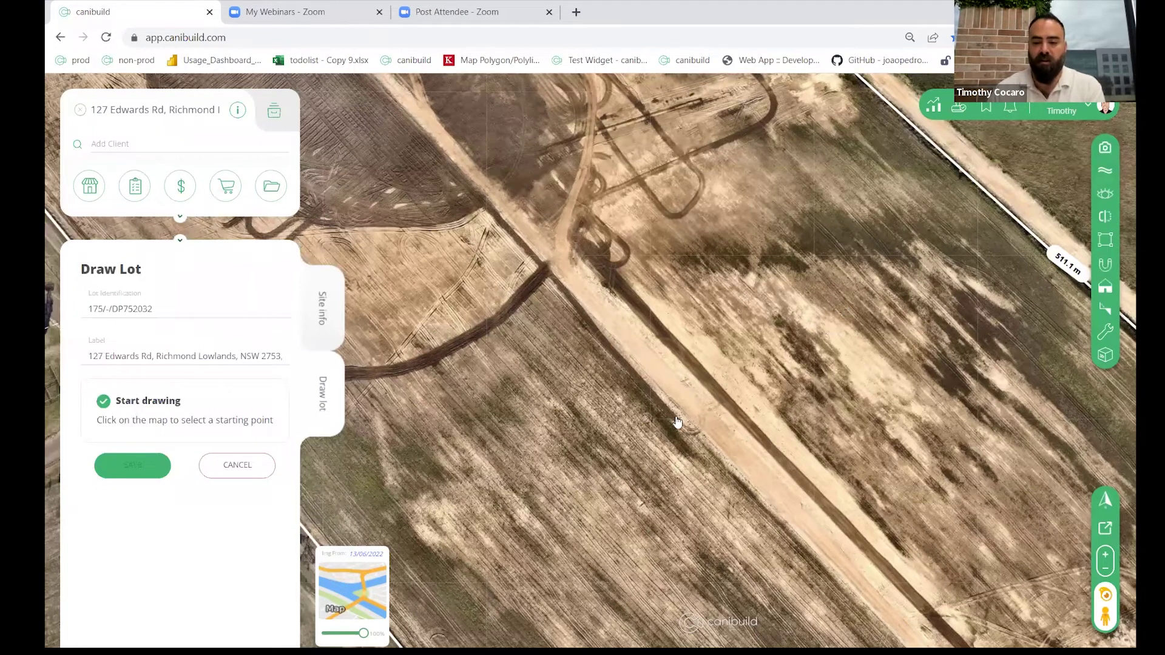
pyautogui.click(718, 385)
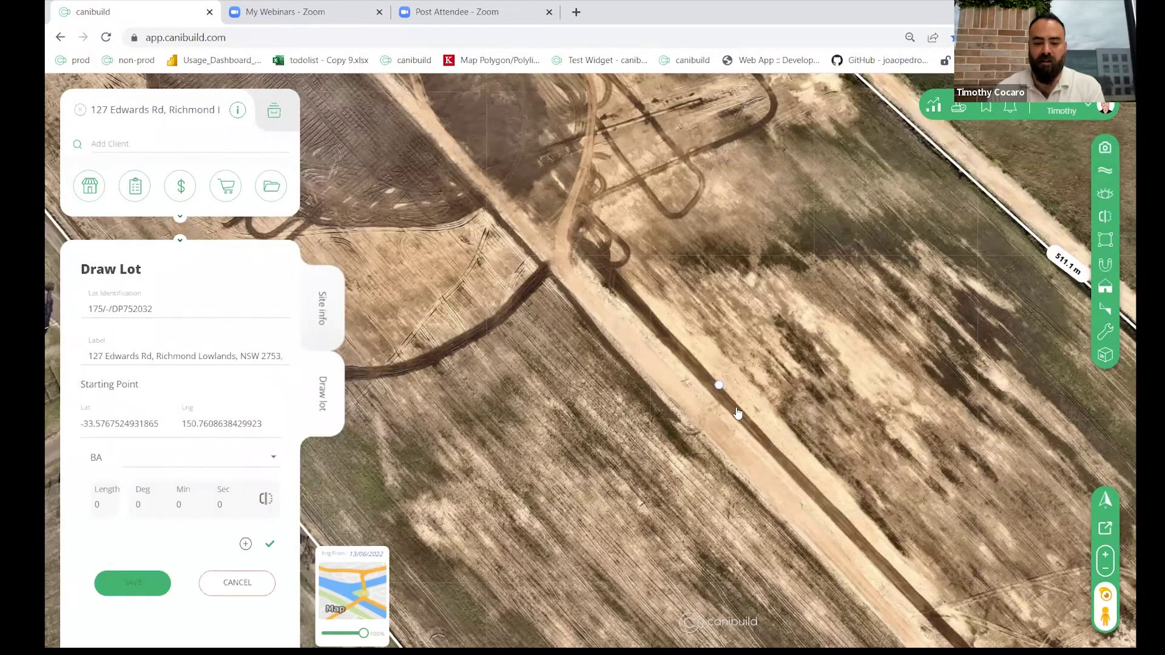
# Step: Set the first boundary BA to 60 m at a 45° bearing, over a plain street map
pyautogui.click(99, 499)
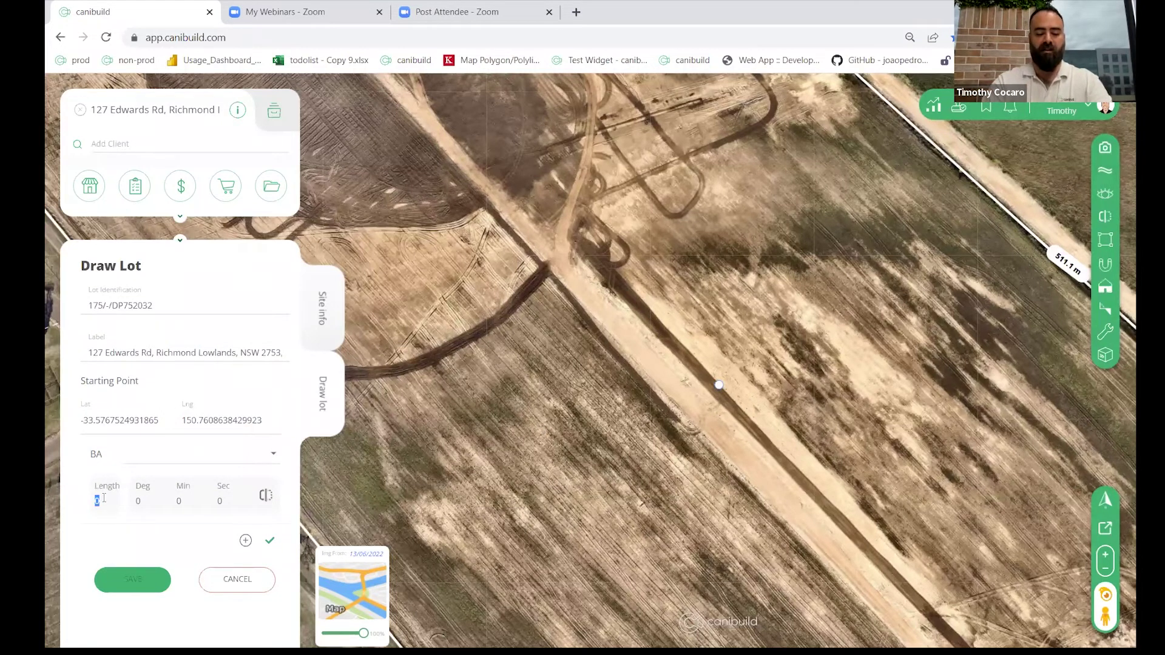
pyautogui.write('45')
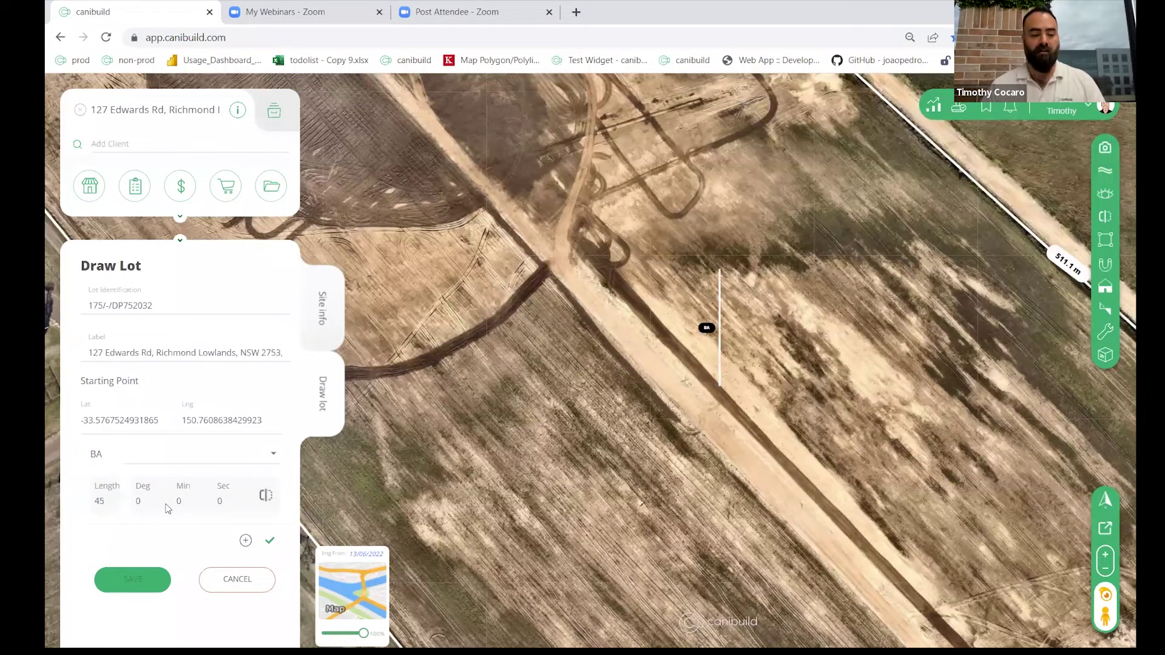
pyautogui.click(148, 498)
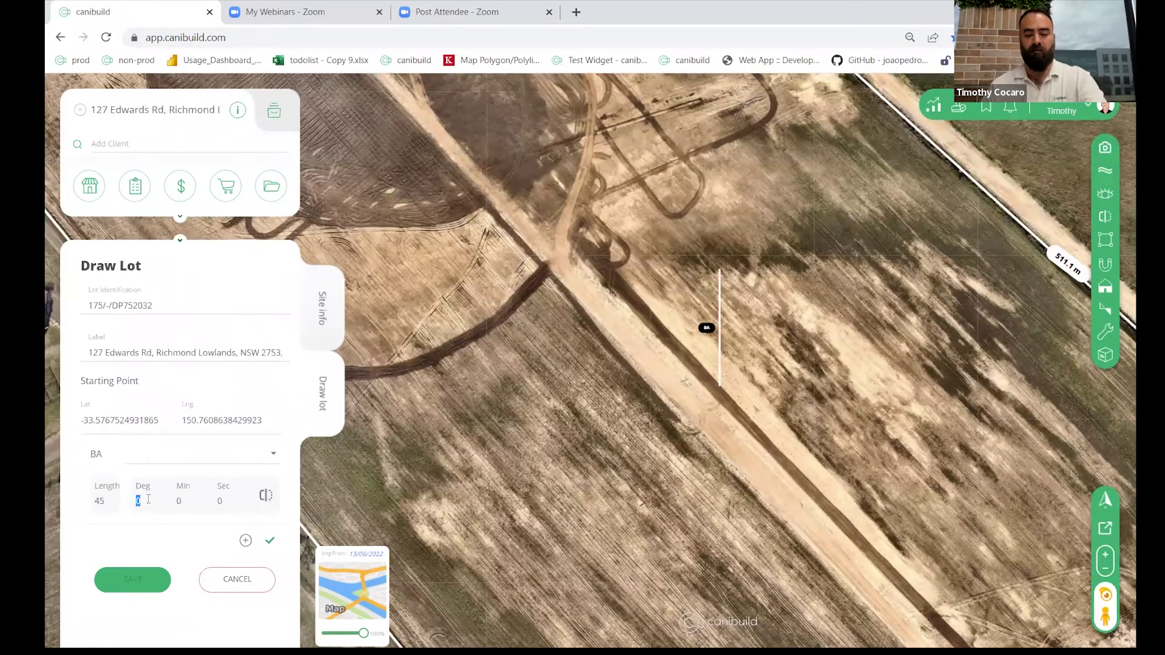
pyautogui.write('45')
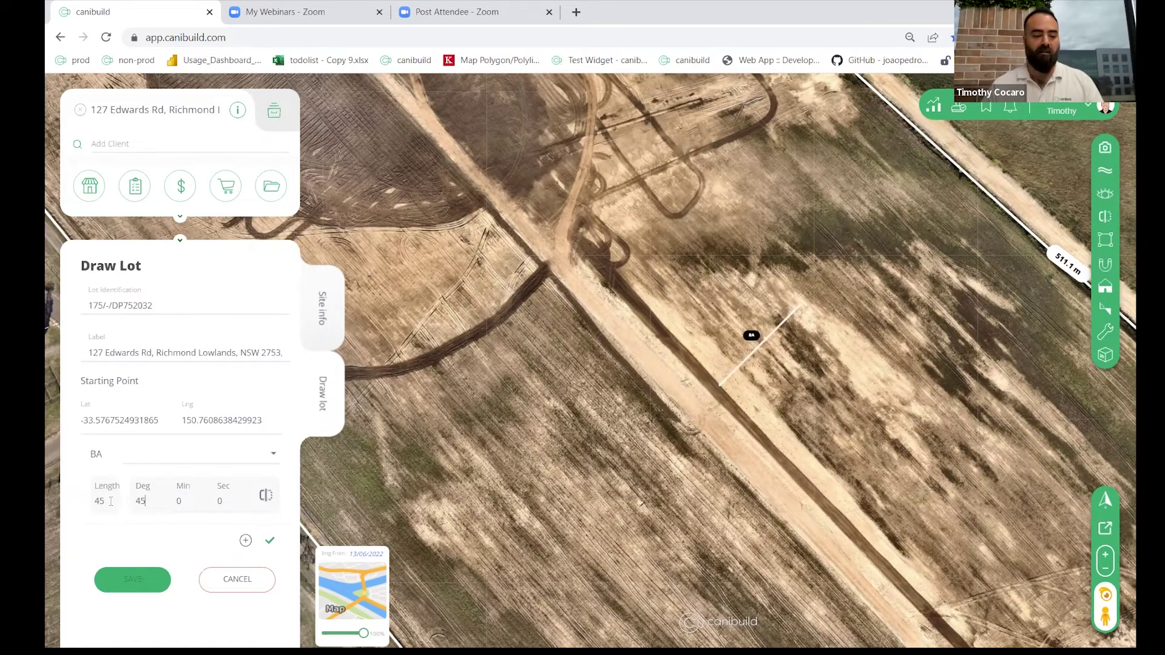
pyautogui.click(111, 501)
pyautogui.write('60')
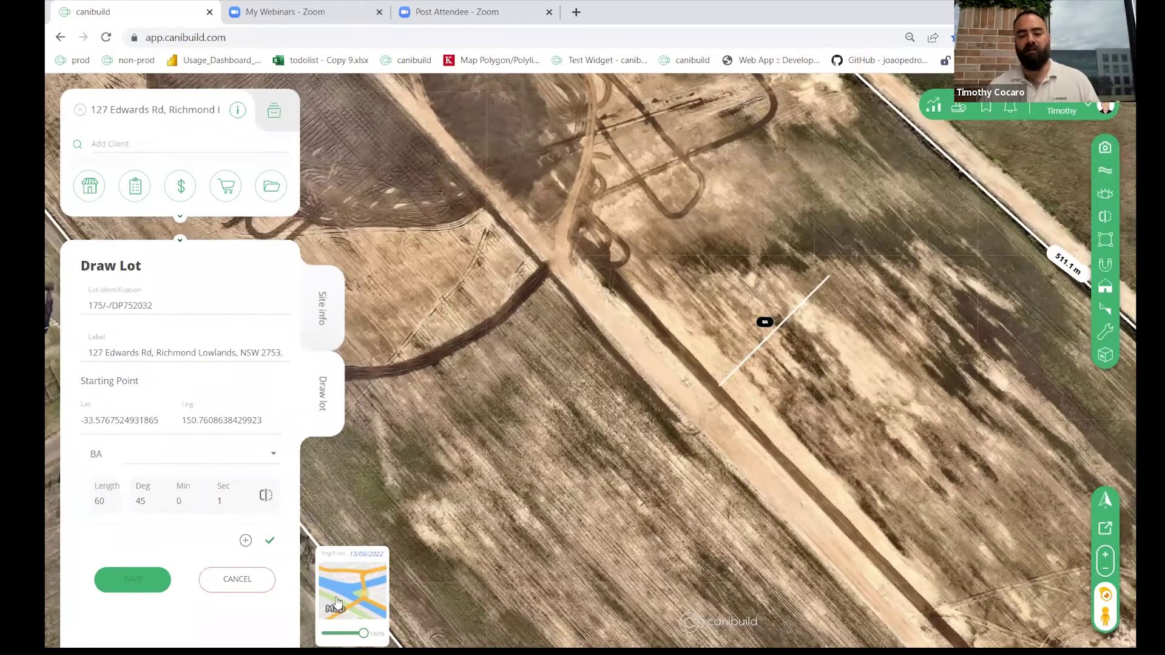
pyautogui.click(338, 604)
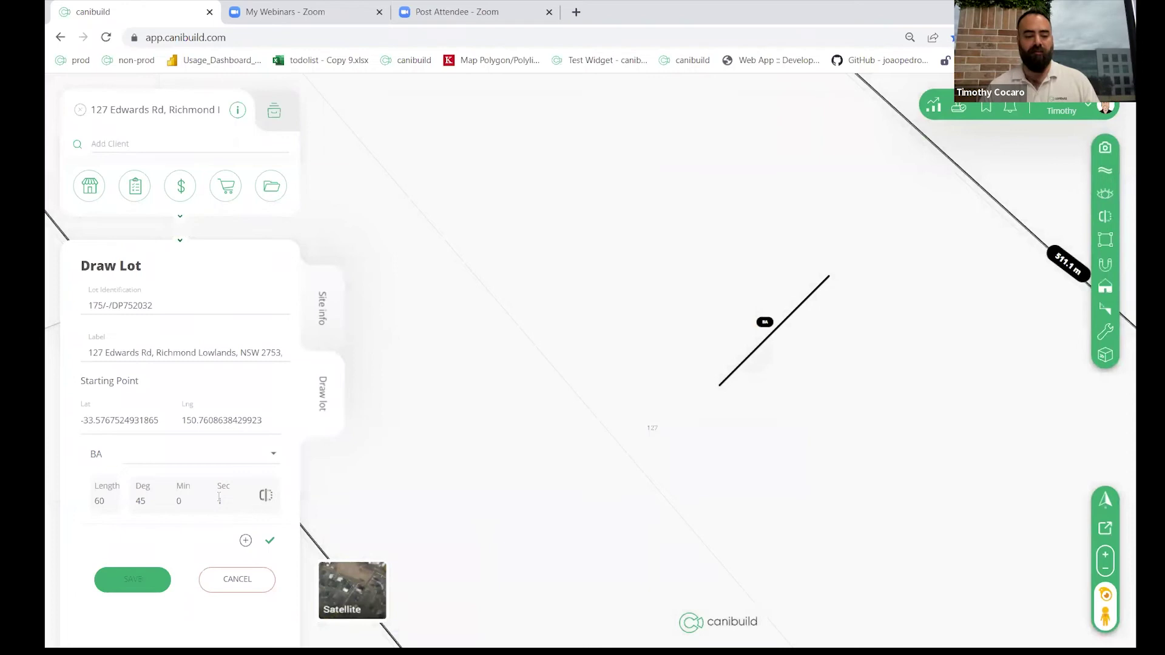
# Step: Add boundary BB of 20 m at 130°, checking its direction with the flip toggle
pyautogui.click(245, 541)
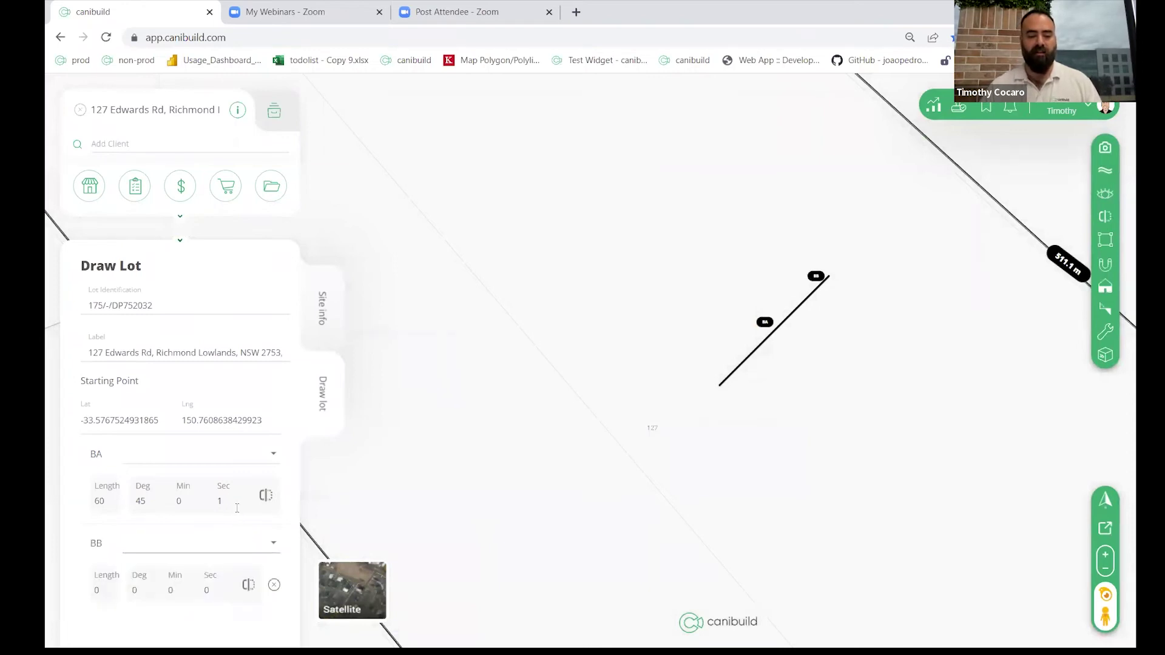
pyautogui.doubleClick(105, 496)
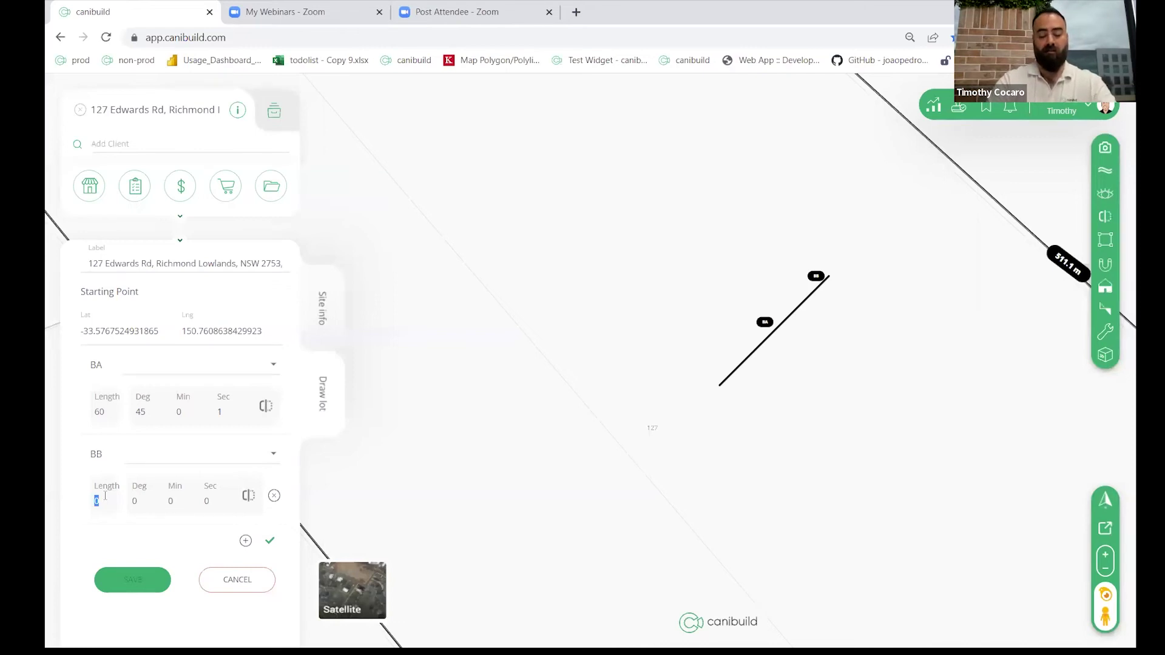
pyautogui.write('130')
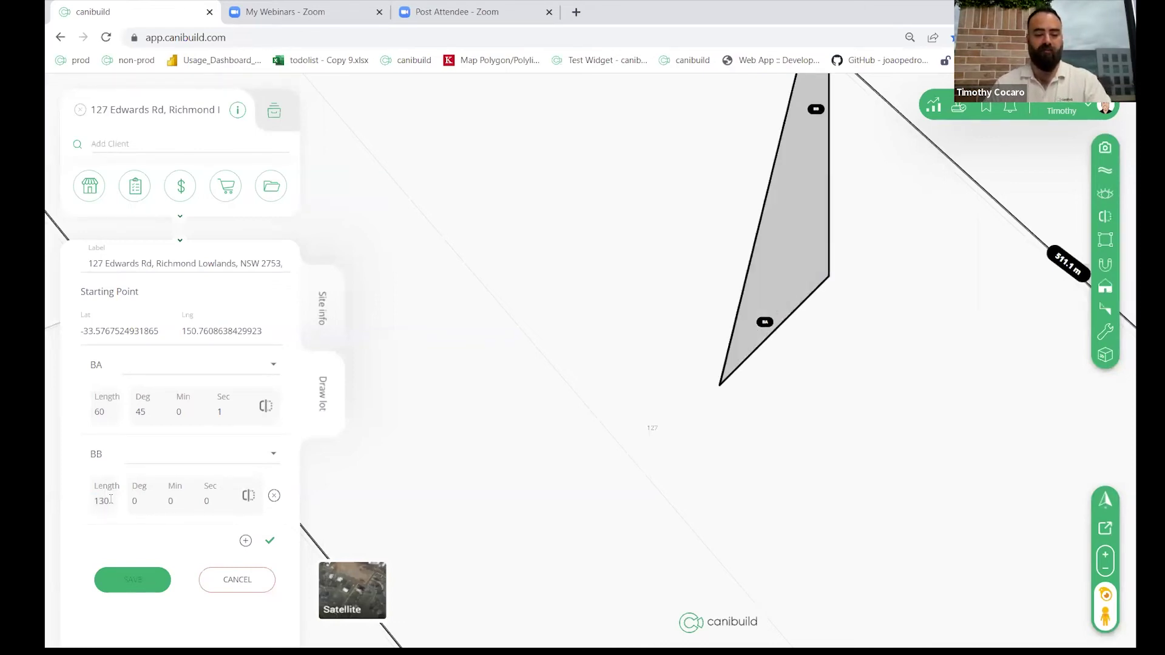
pyautogui.doubleClick(136, 501)
pyautogui.write('130')
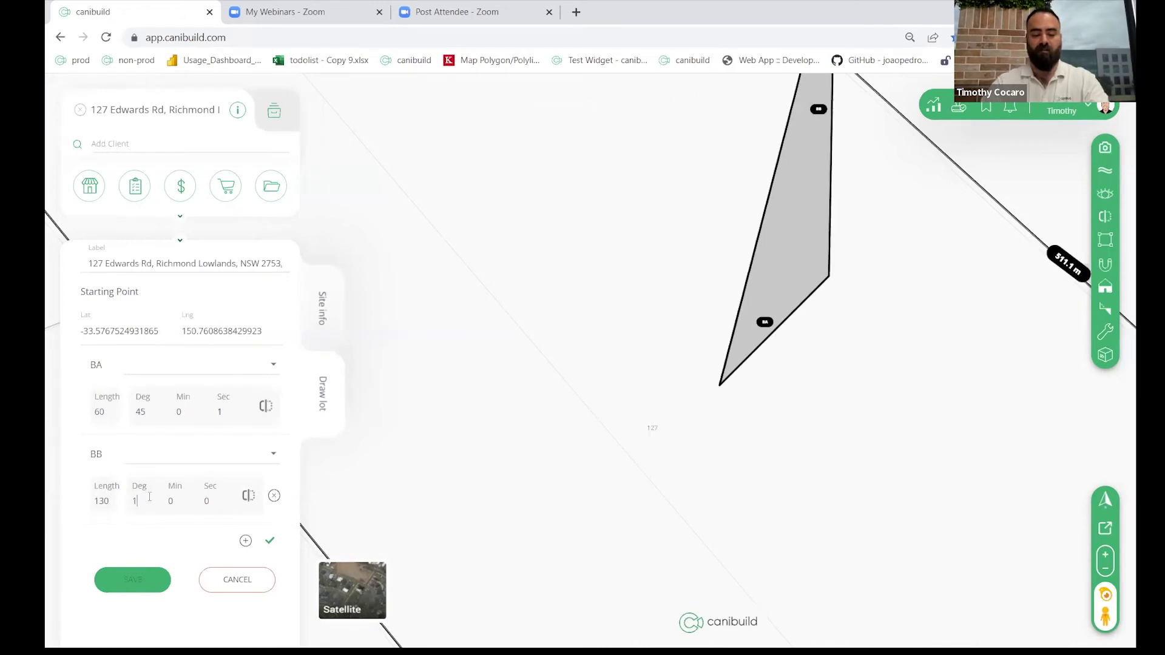
pyautogui.doubleClick(99, 497)
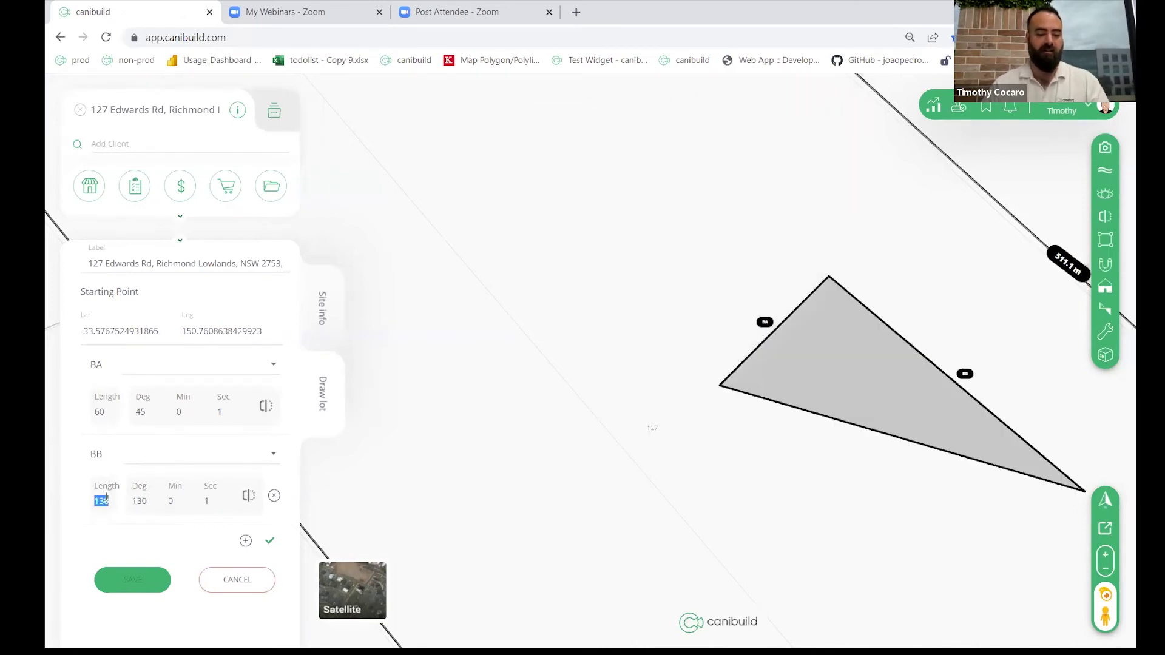
pyautogui.write('20')
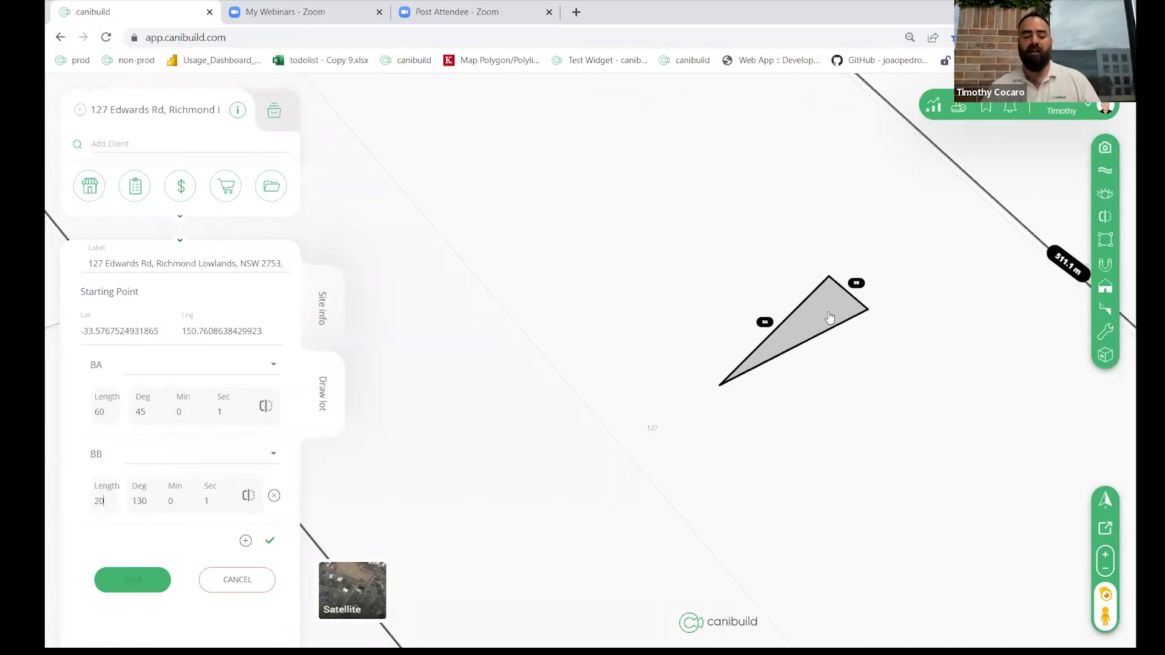
pyautogui.scroll(2, 832, 312)
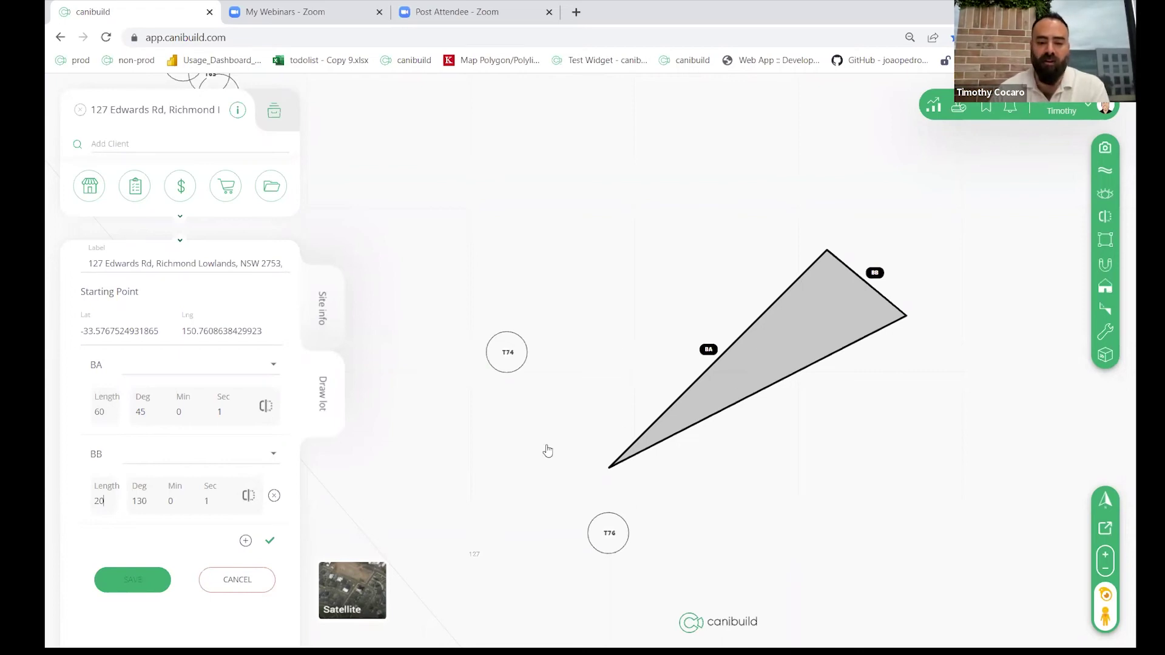
pyautogui.click(249, 497)
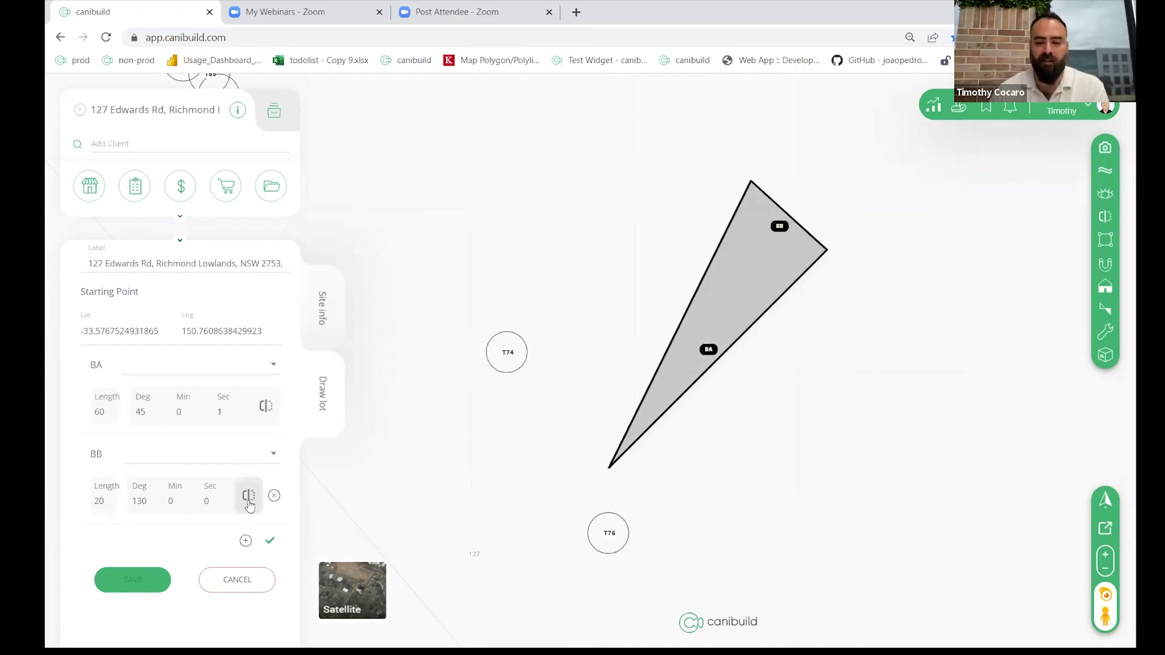
pyautogui.click(249, 497)
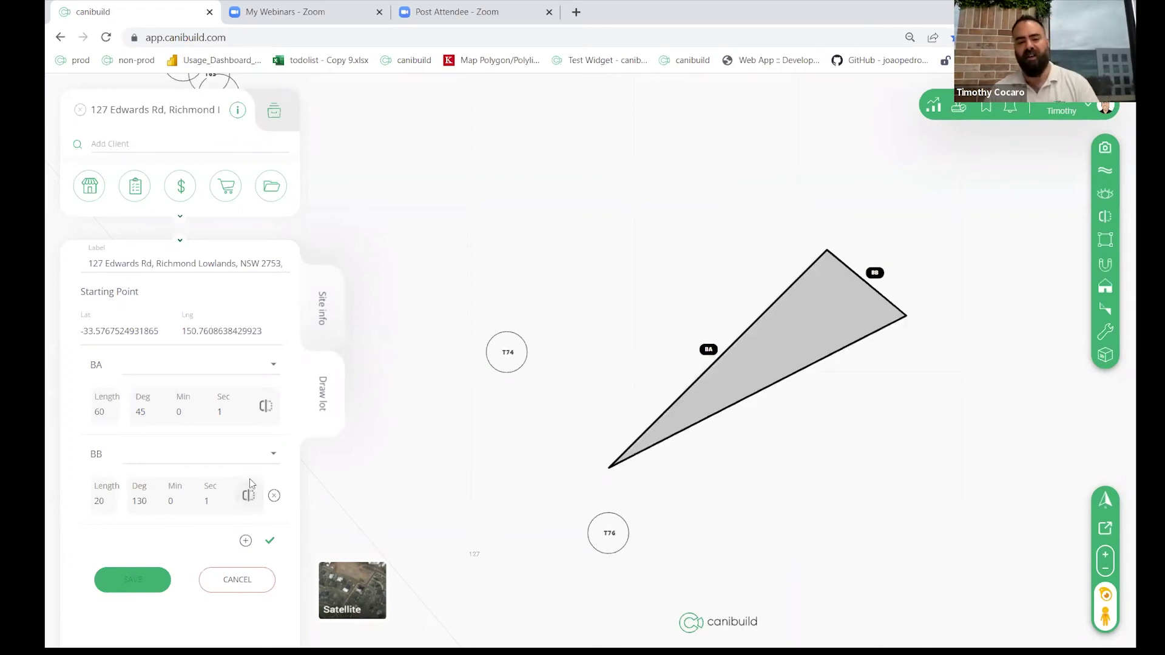
# Step: Add boundary BC of 47 m running downward, then close the lot with edge BD (about 60.3 m)
pyautogui.click(245, 540)
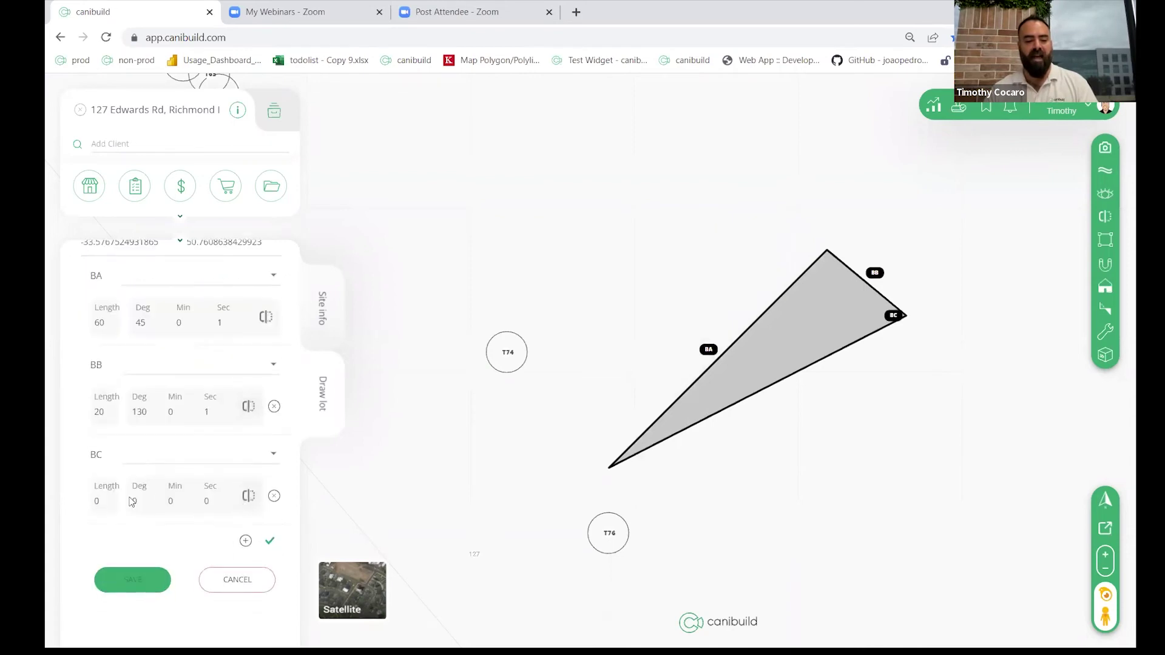
pyautogui.click(110, 500)
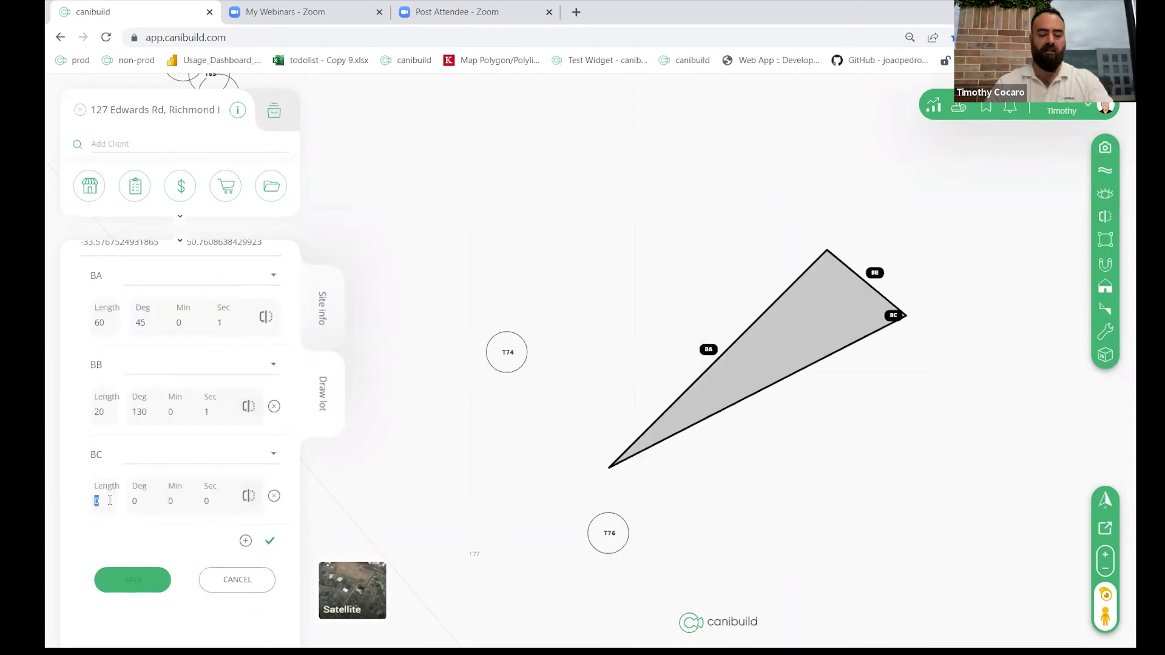
pyautogui.write('47')
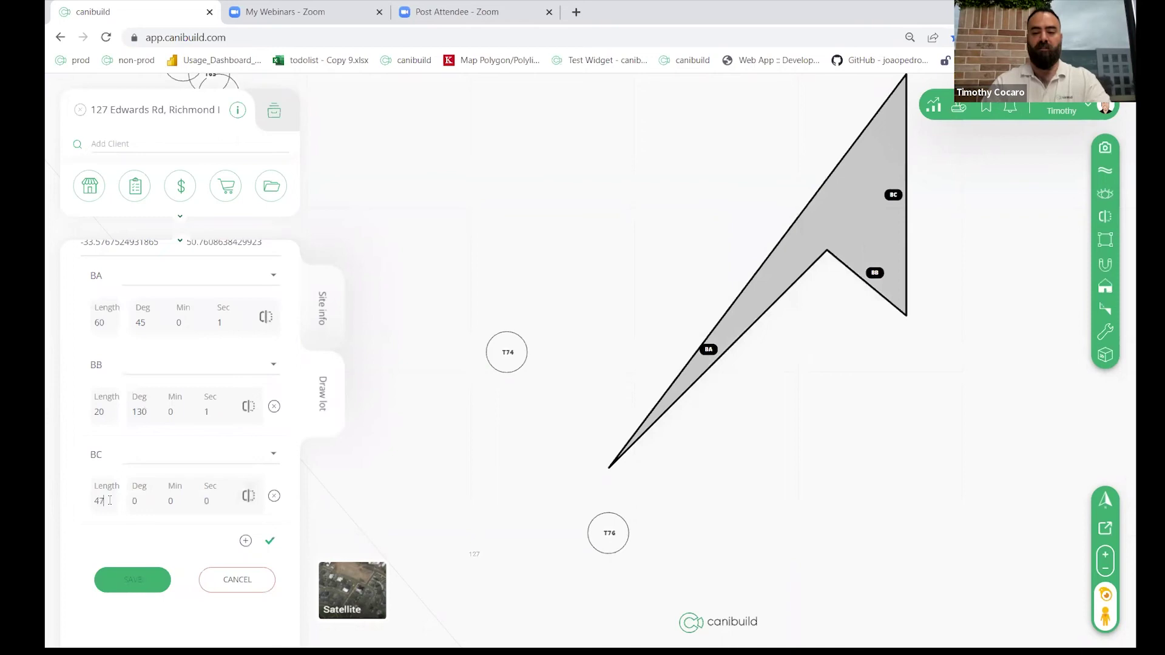
pyautogui.click(251, 505)
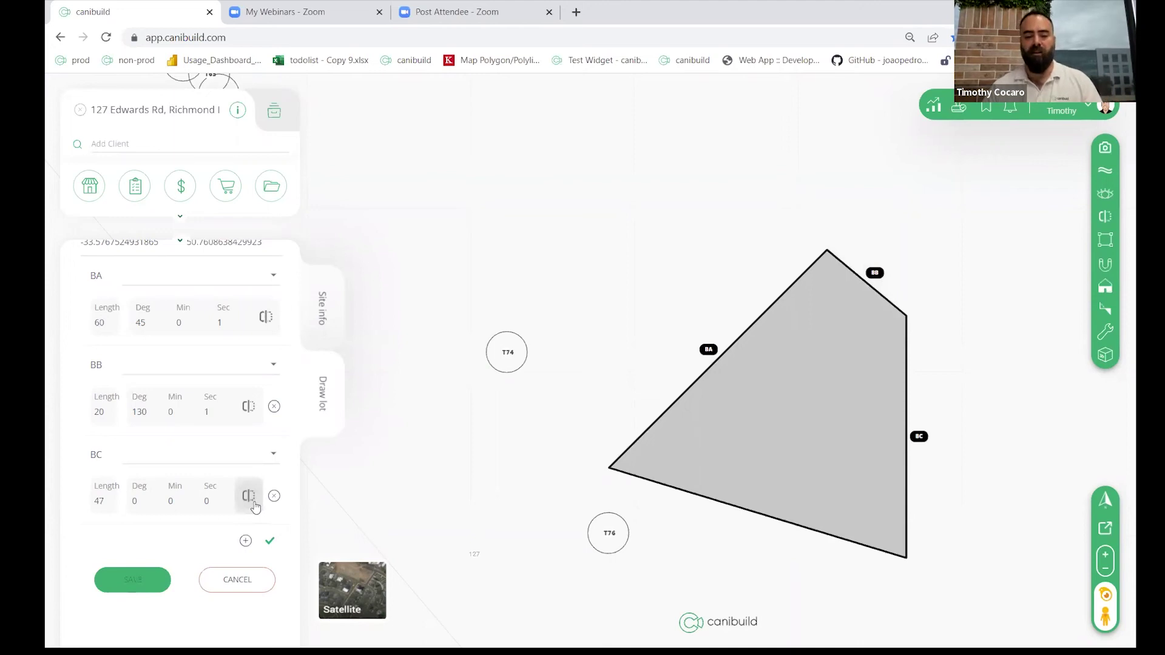
pyautogui.click(270, 543)
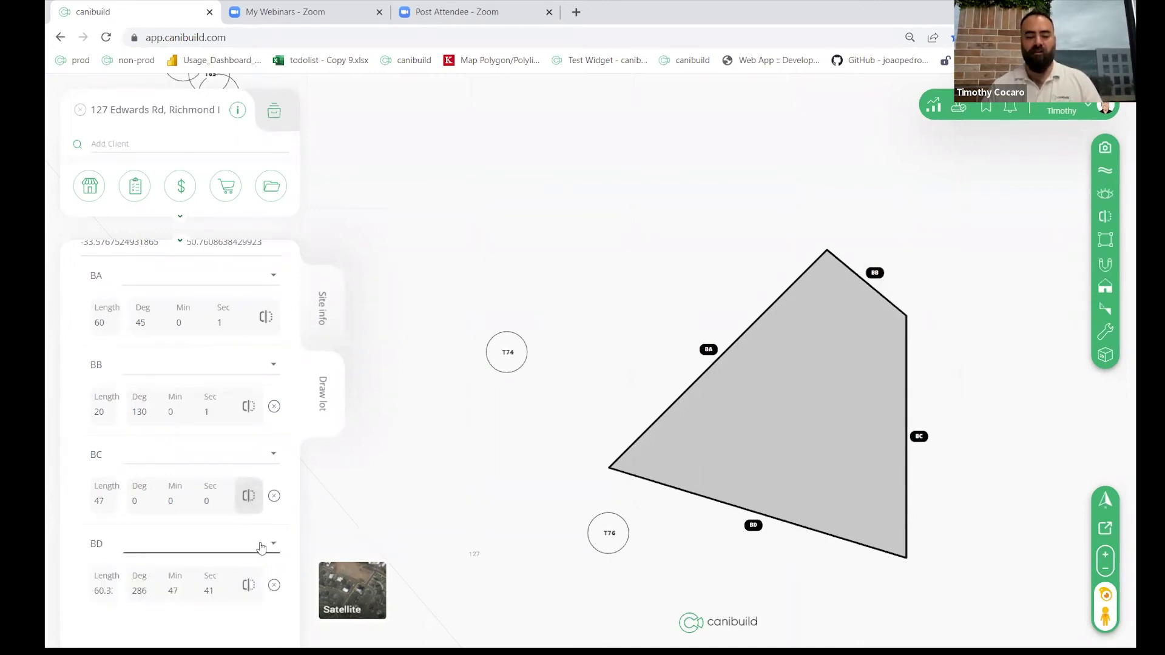
pyautogui.scroll(-1, 246, 523)
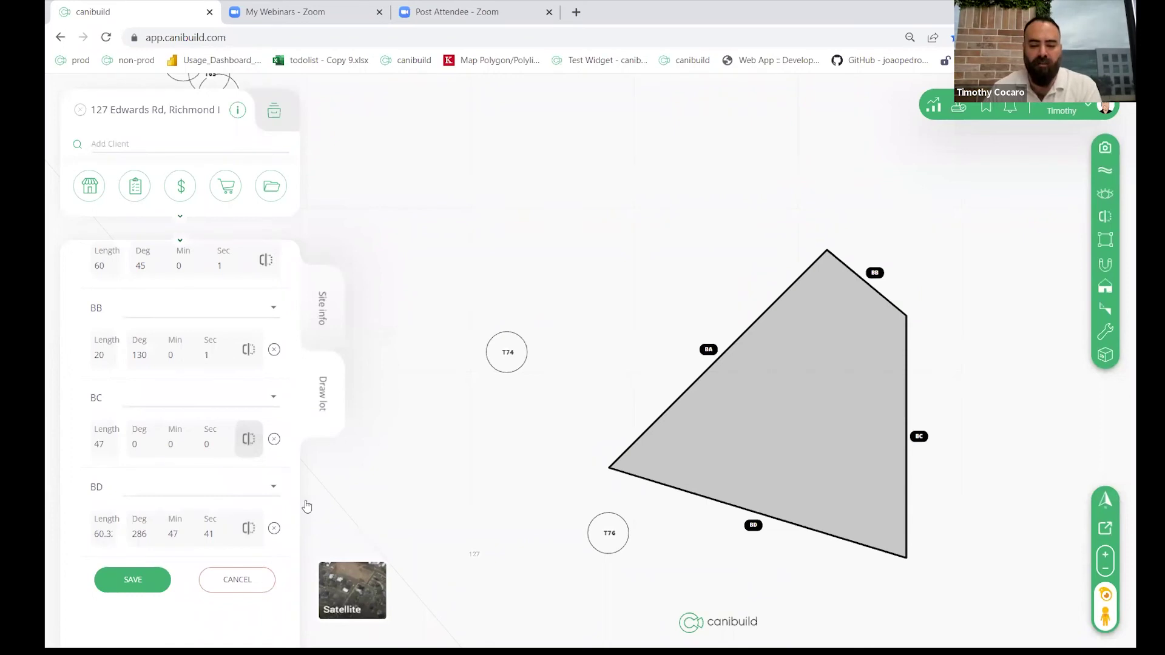
# Step: Set BD as the Frontage boundary and BA as a Side boundary
pyautogui.click(754, 526)
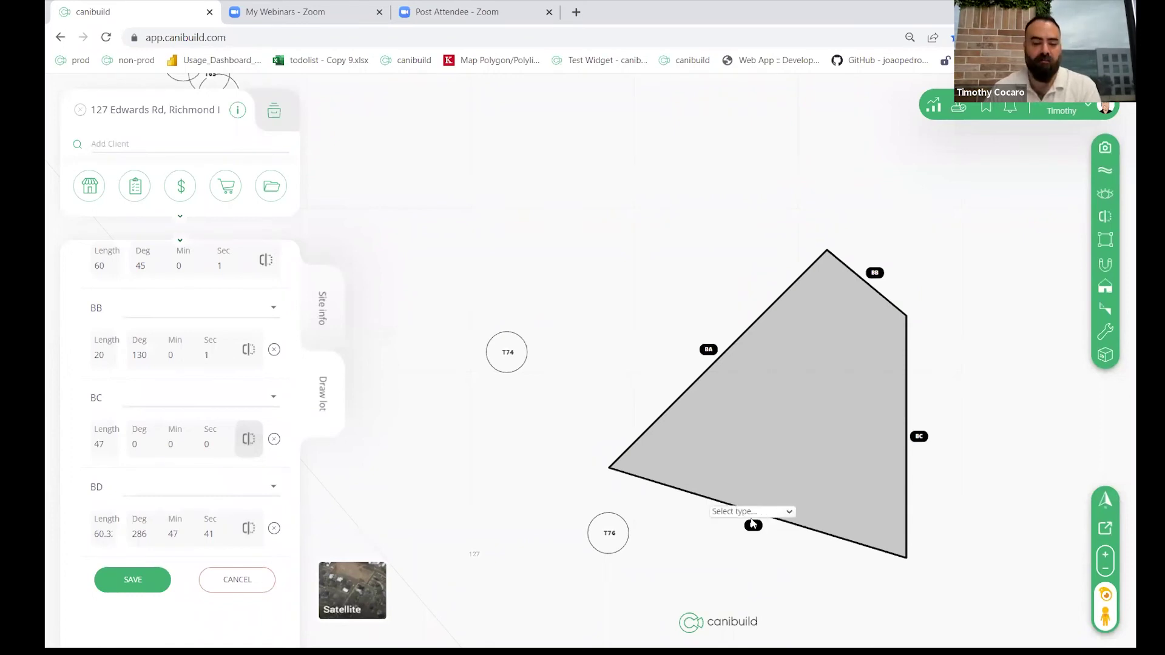
pyautogui.click(751, 513)
pyautogui.click(745, 535)
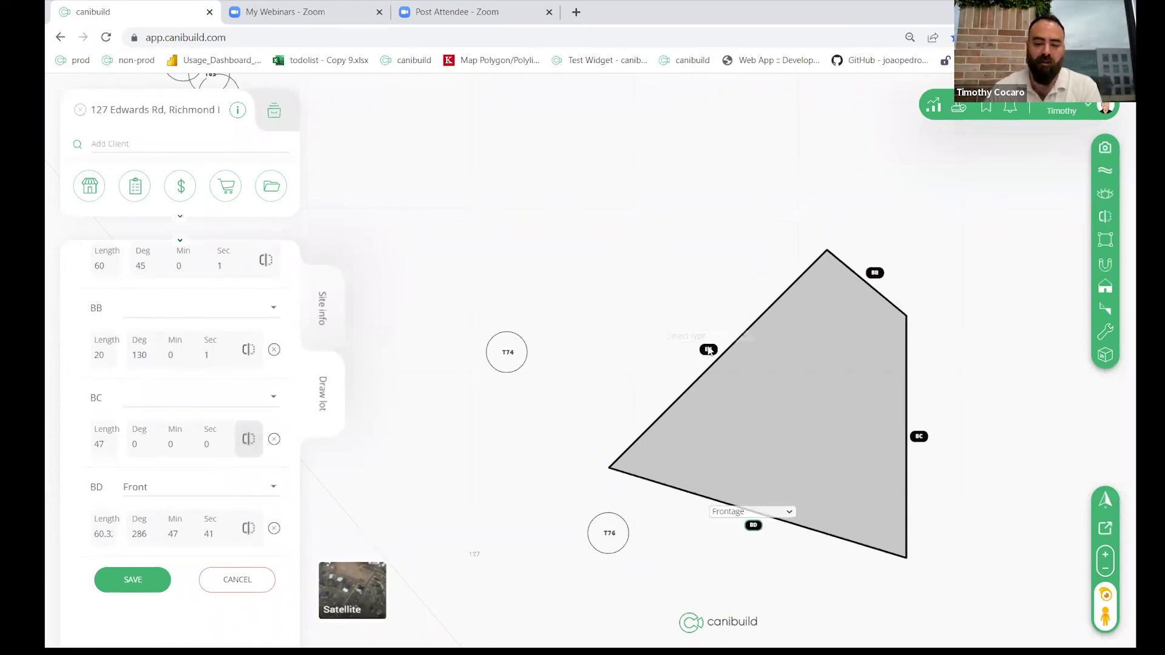
pyautogui.click(708, 350)
pyautogui.click(713, 337)
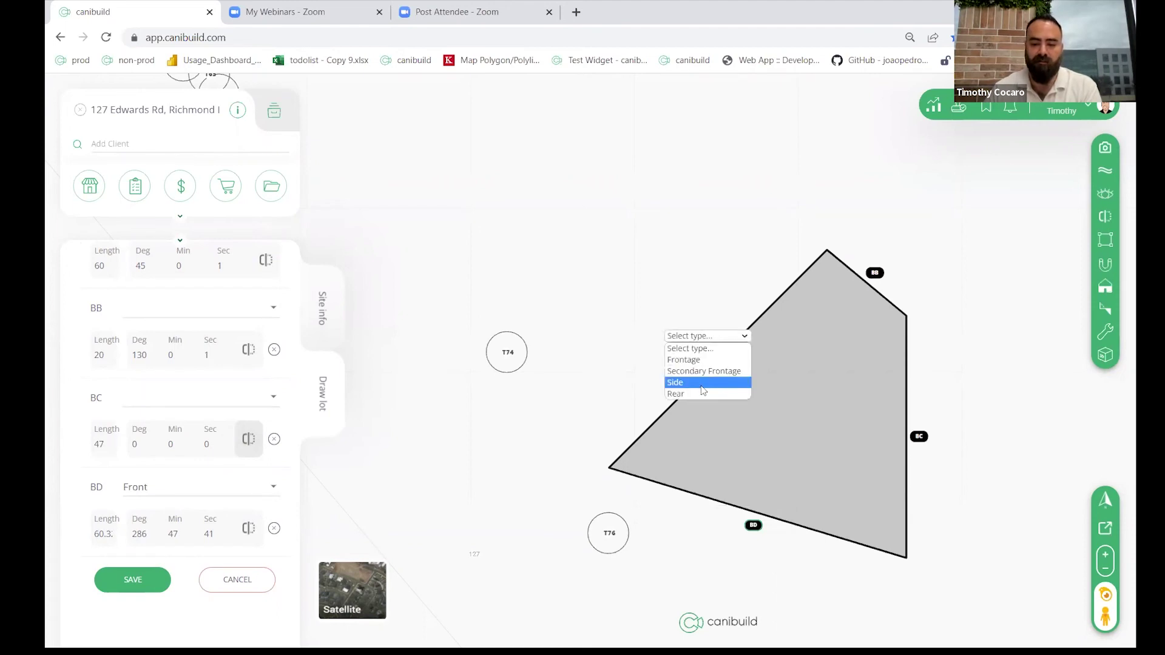
pyautogui.click(701, 383)
# Step: Set BC as a Side and BB as the Rear boundary, then save the lot
pyautogui.click(917, 437)
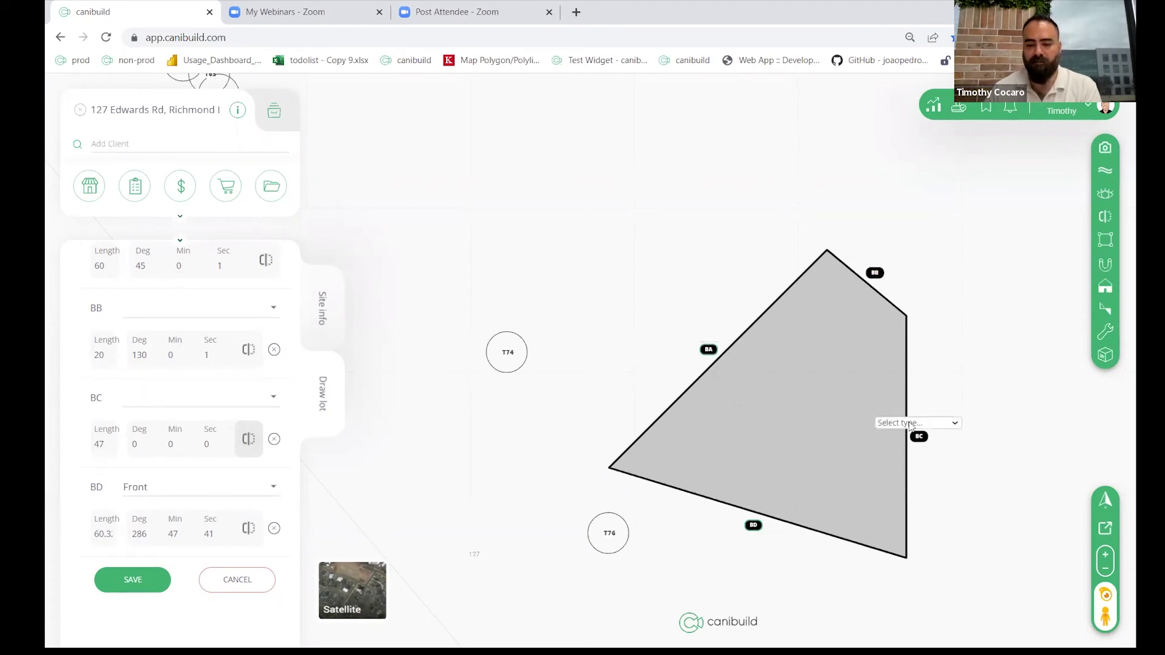
pyautogui.click(910, 424)
pyautogui.click(893, 469)
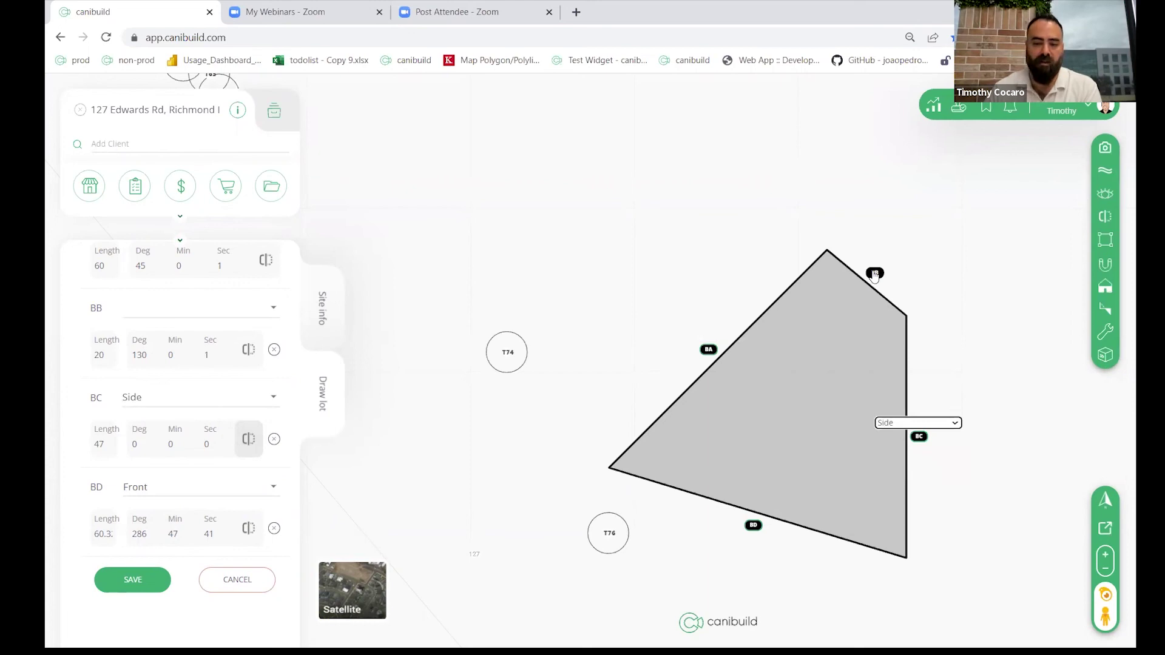
pyautogui.click(874, 274)
pyautogui.click(872, 260)
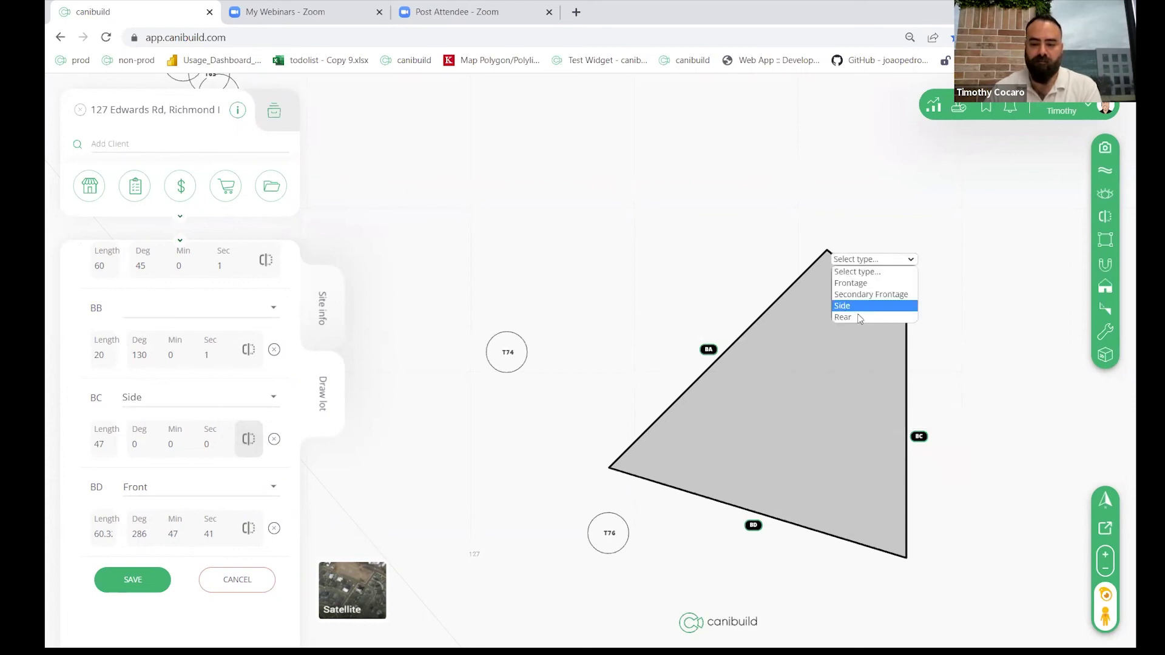
pyautogui.click(849, 315)
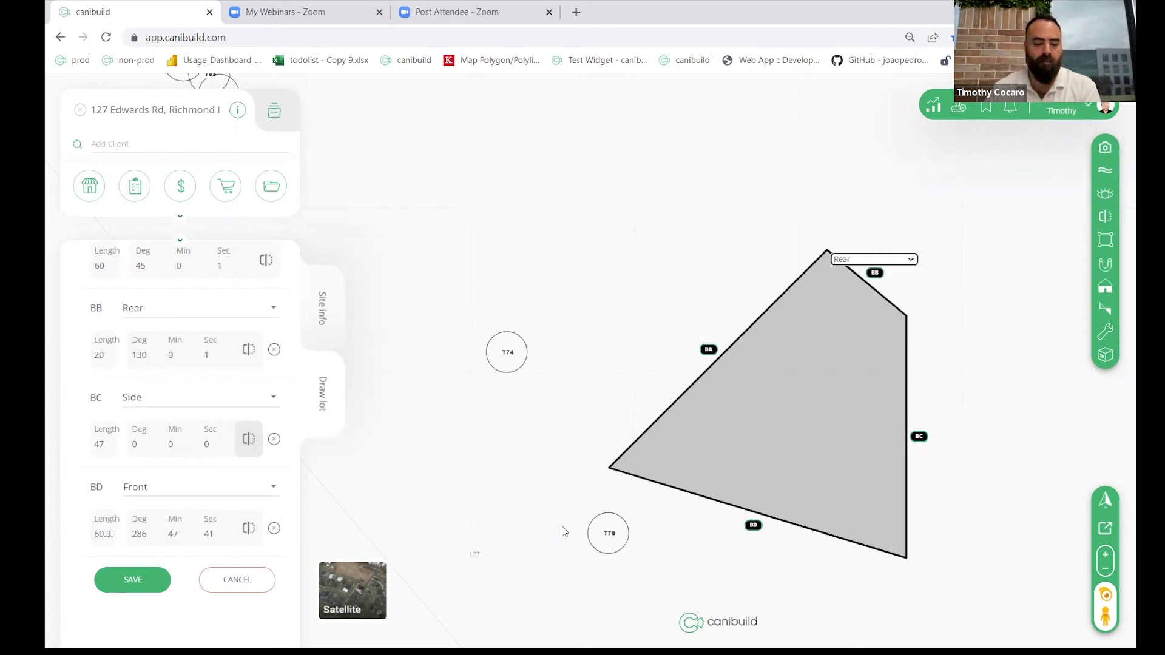
pyautogui.click(145, 581)
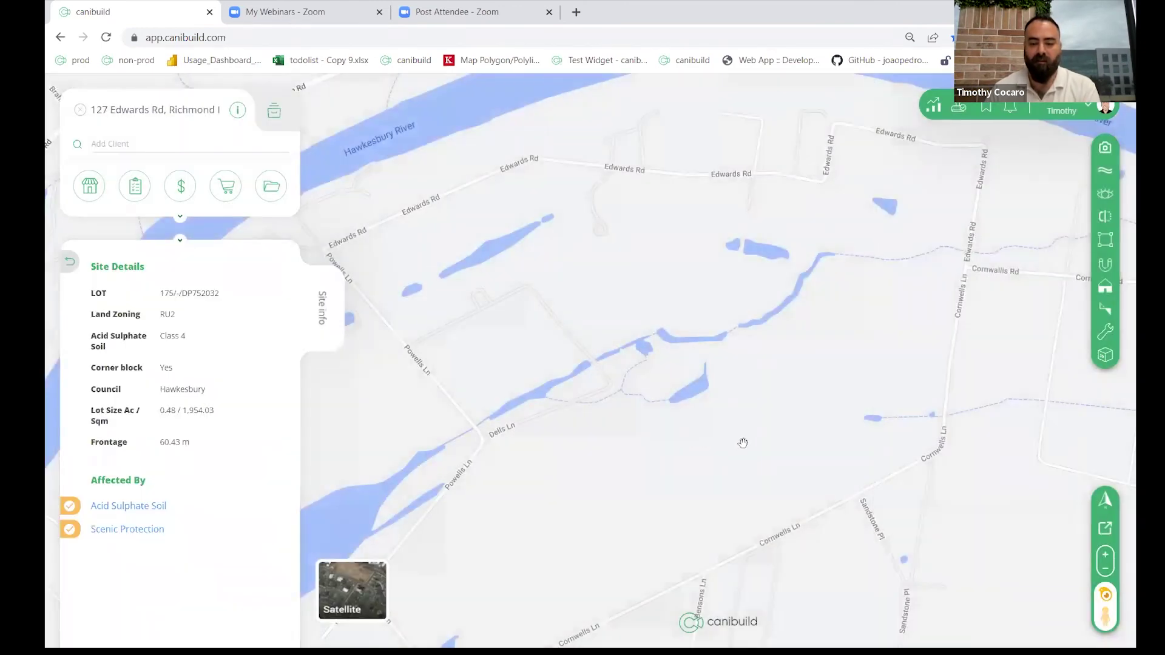
# Step: Frame the saved lot with its 60 m, 20 m, 47 m and 60.32 m edges, briefly checking satellite imagery
pyautogui.moveTo(738, 481); pyautogui.dragTo(762, 361)
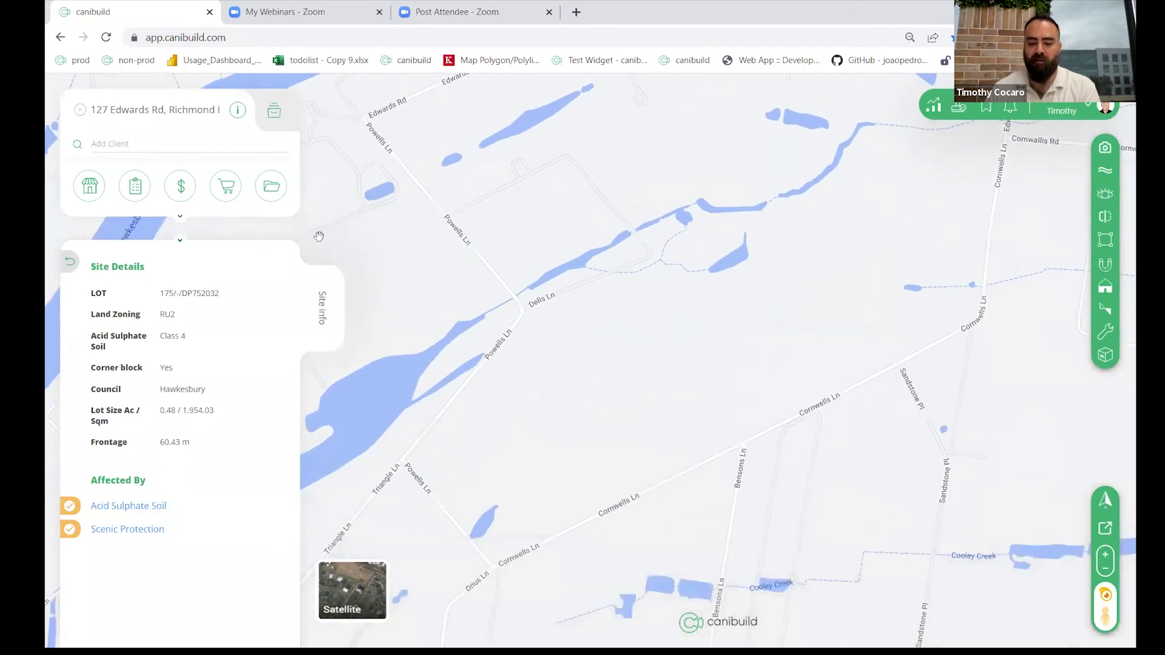
pyautogui.scroll(-1, 766, 391)
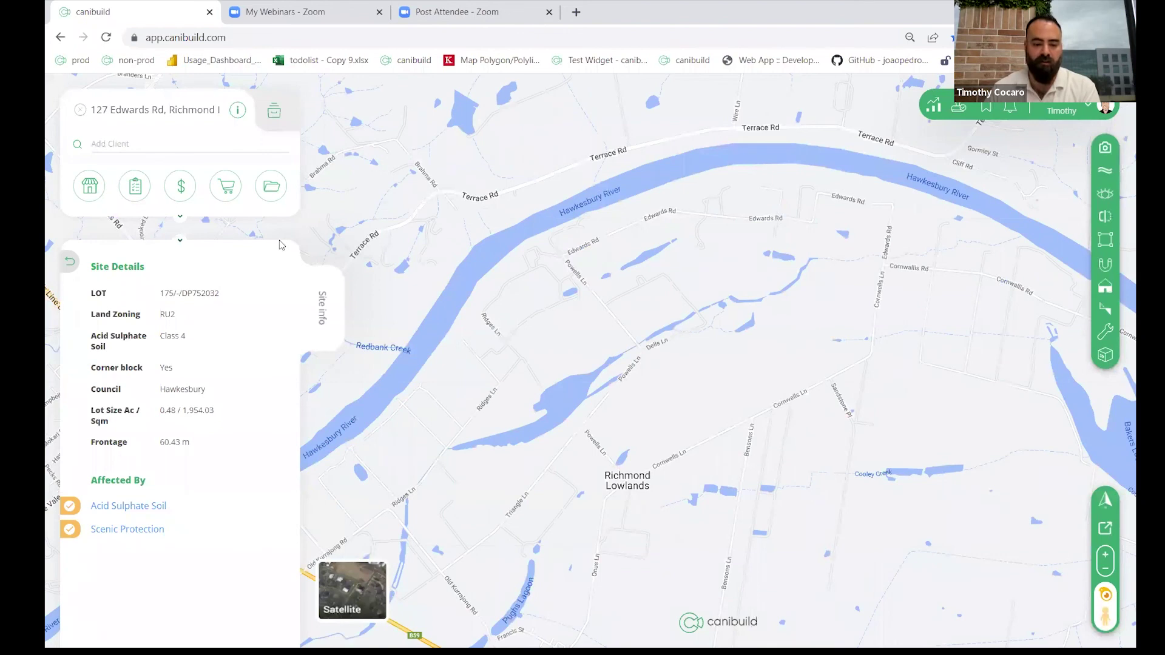
pyautogui.click(375, 604)
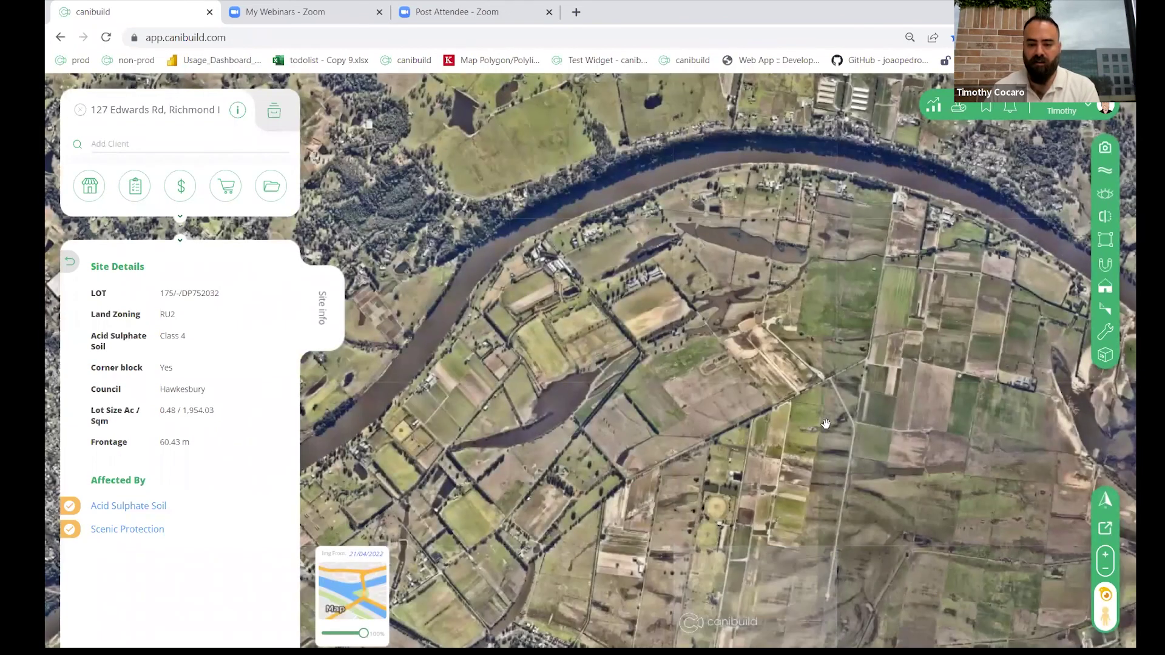
pyautogui.scroll(3, 795, 370)
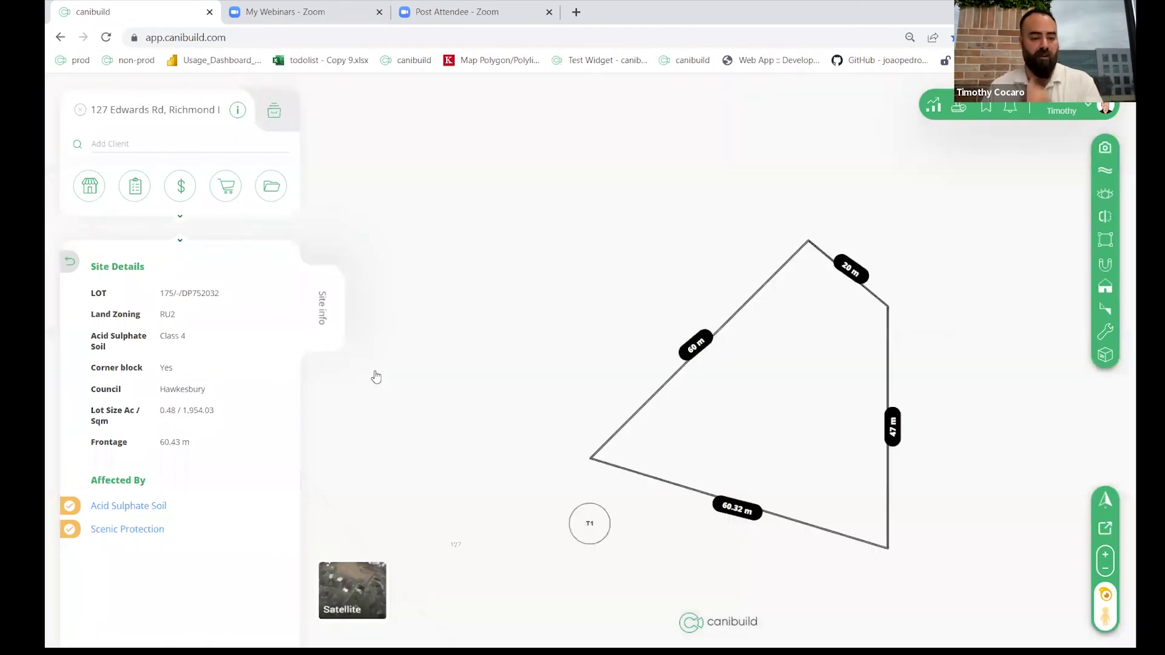
# Step: Search designs for 'ala', place the Double Storey house, and drag it inside the lot's setbacks
pyautogui.click(90, 186)
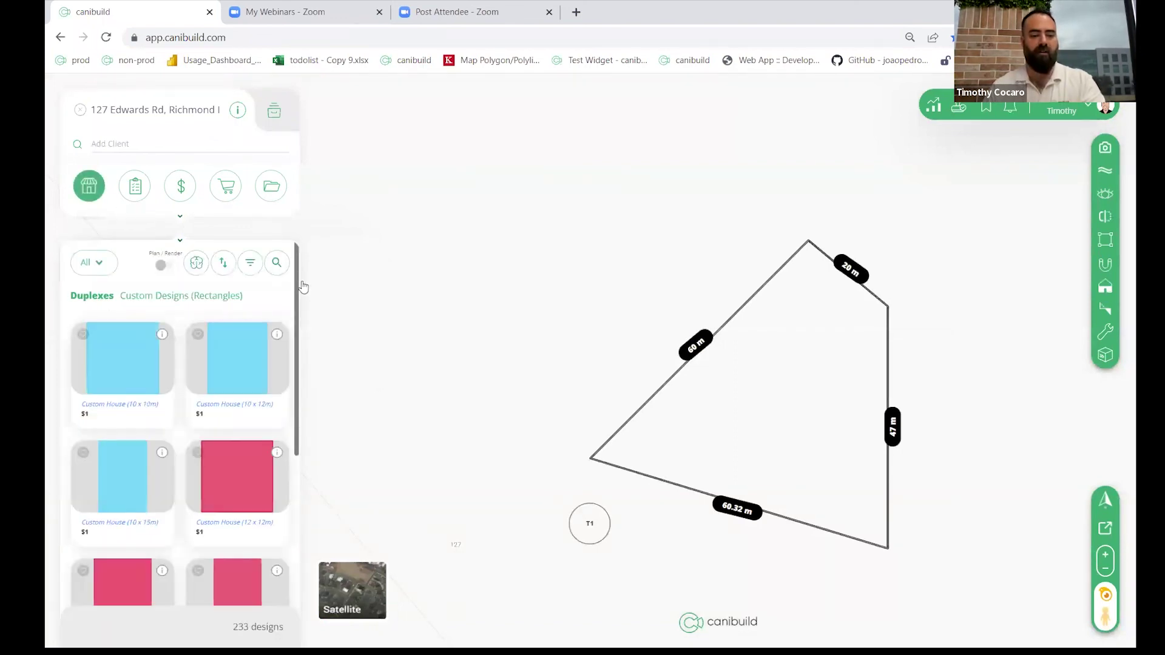
pyautogui.click(272, 262)
pyautogui.write('ala')
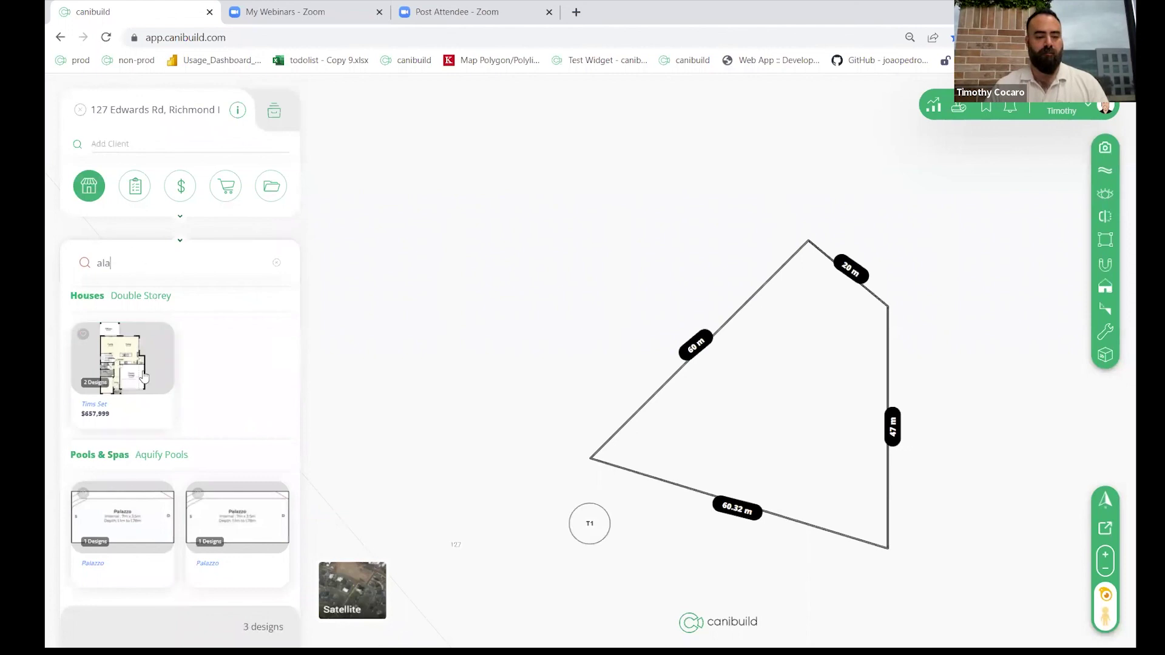
pyautogui.click(122, 360)
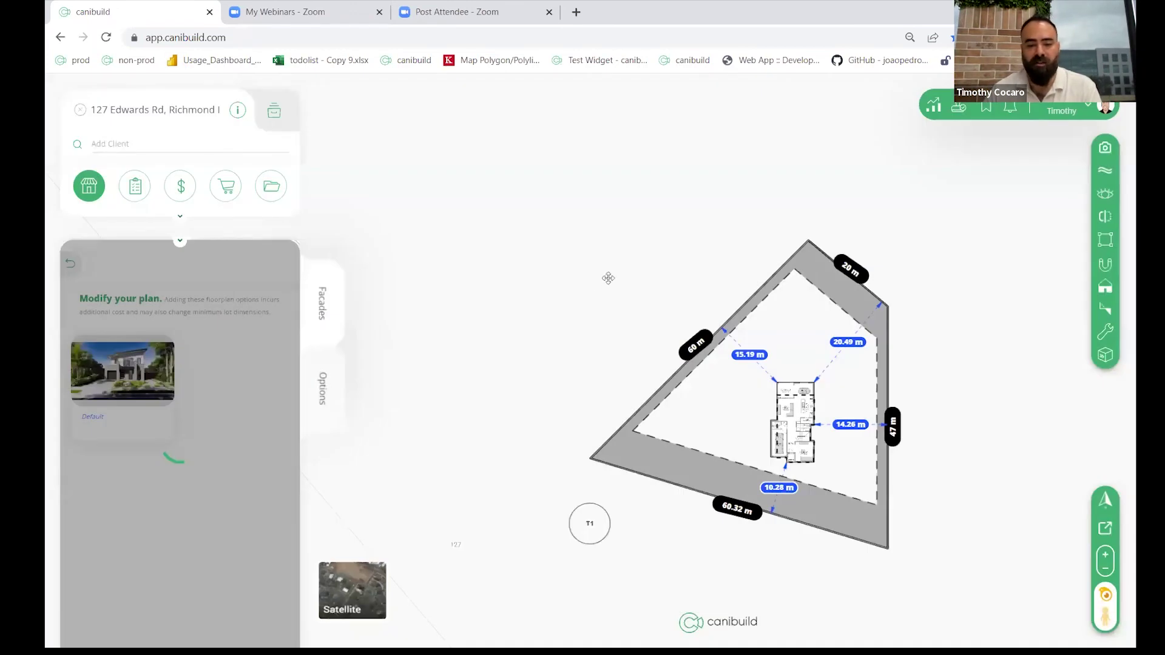
pyautogui.moveTo(789, 418); pyautogui.dragTo(802, 395)
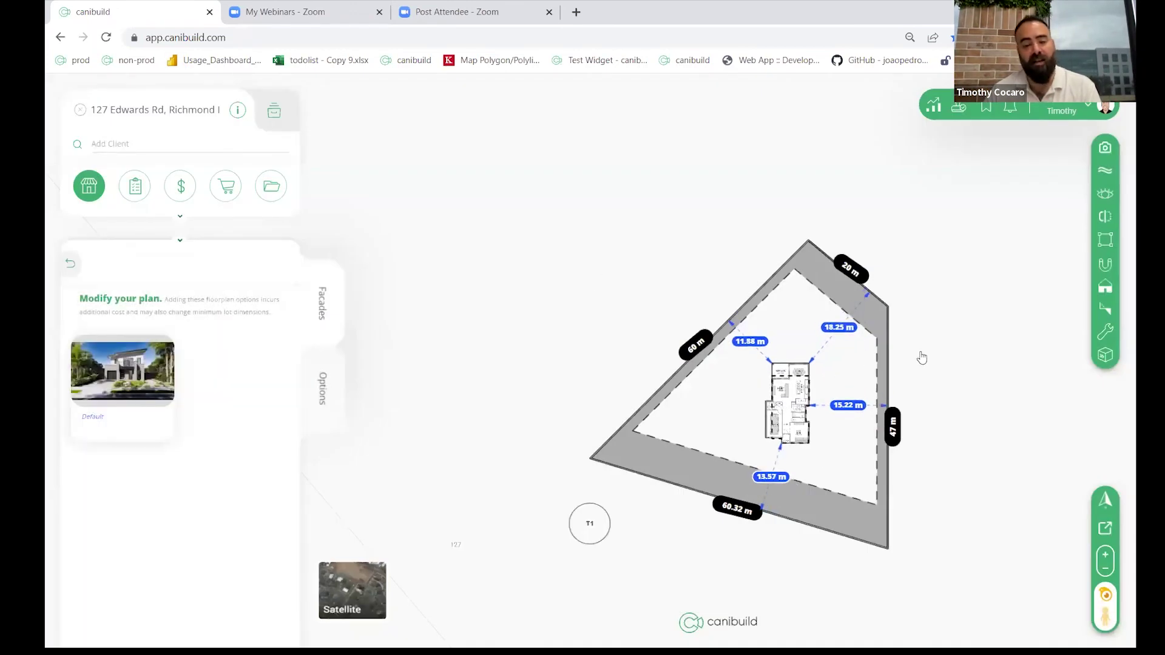